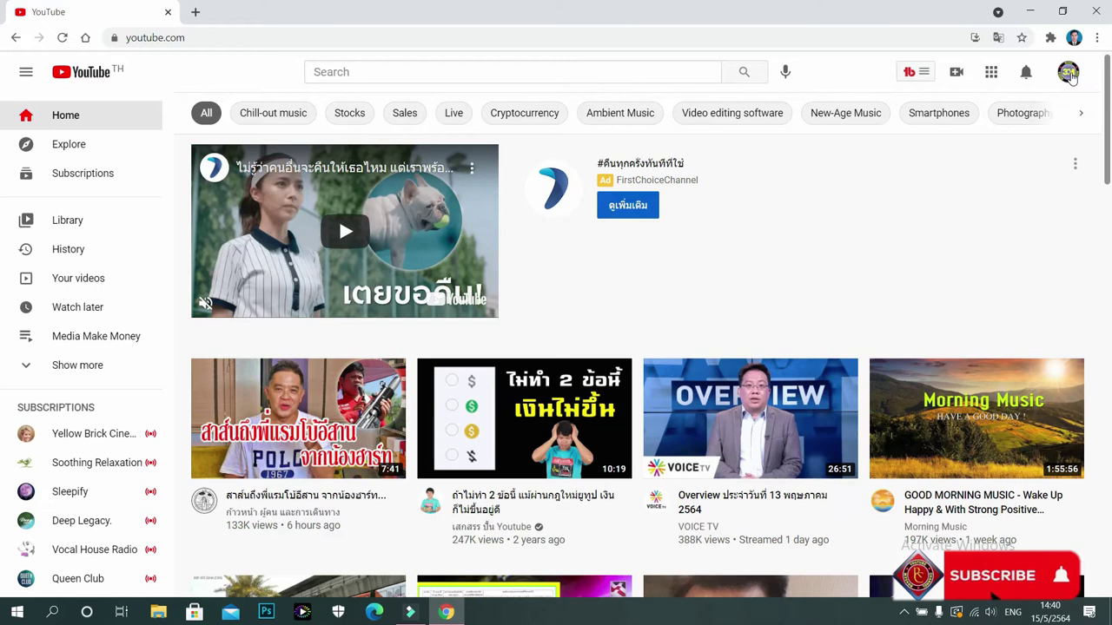
Step: Open YouTube Studio for the signed-in channel and look over the channel dashboard
left_click(1069, 73)
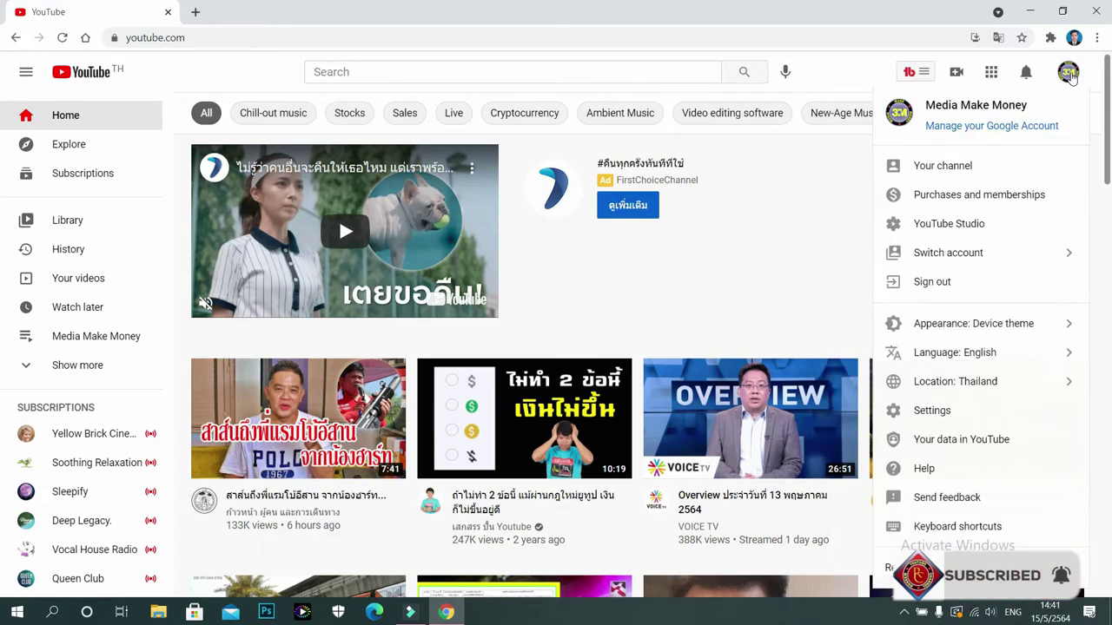
left_click(980, 227)
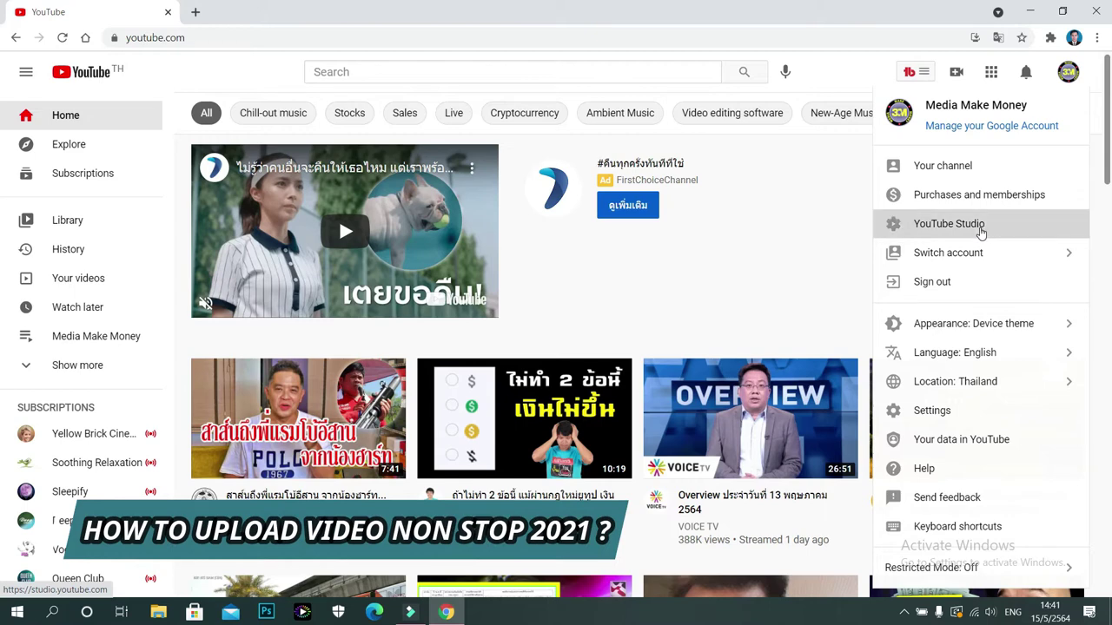
scroll(260, 409, "down", 5)
scroll(245, 400, "up", 5)
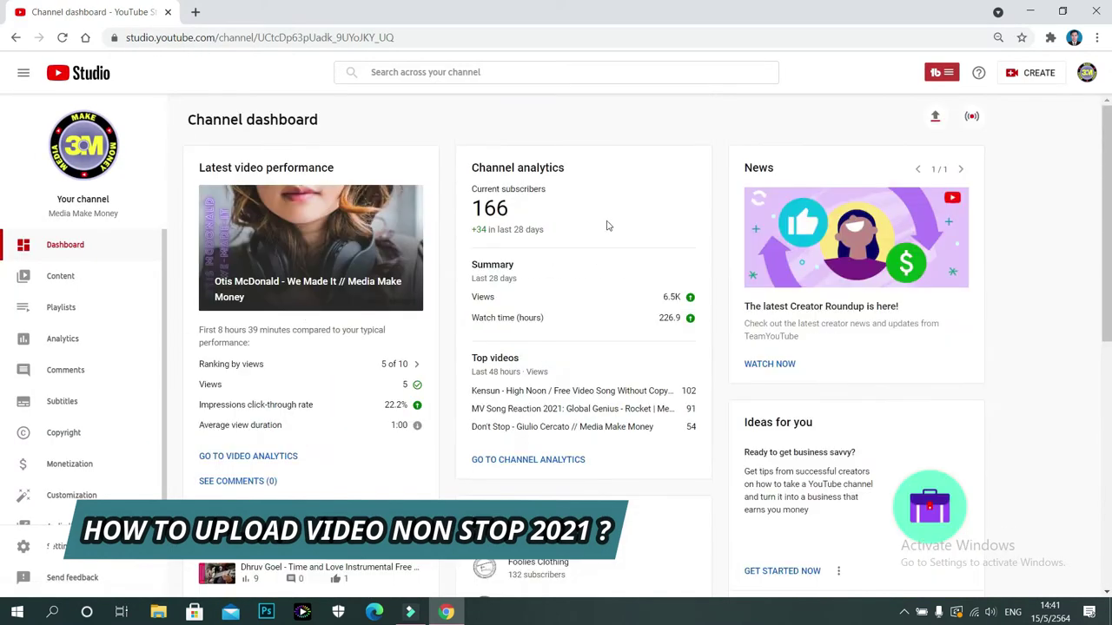
scroll(357, 308, "down", 3)
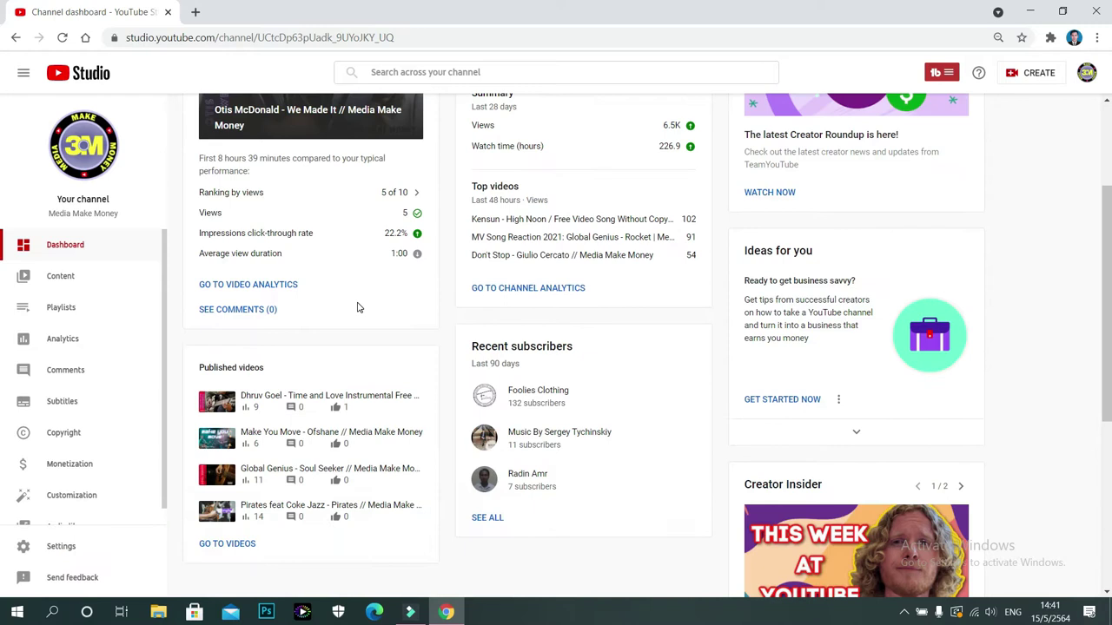
scroll(360, 288, "up", 4)
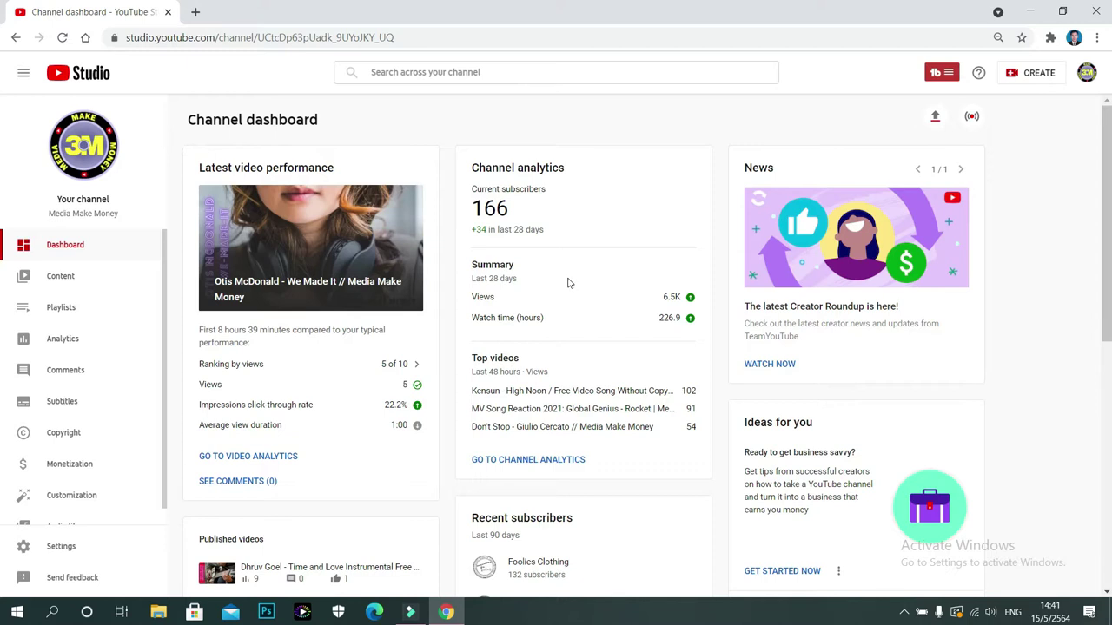
Step: Upload the MP4 "Best Top 20 Non Stop Songs 2021 Media Make Money" from the Desktop folder "How to upload Video Non Stop 2021"
left_click(935, 118)
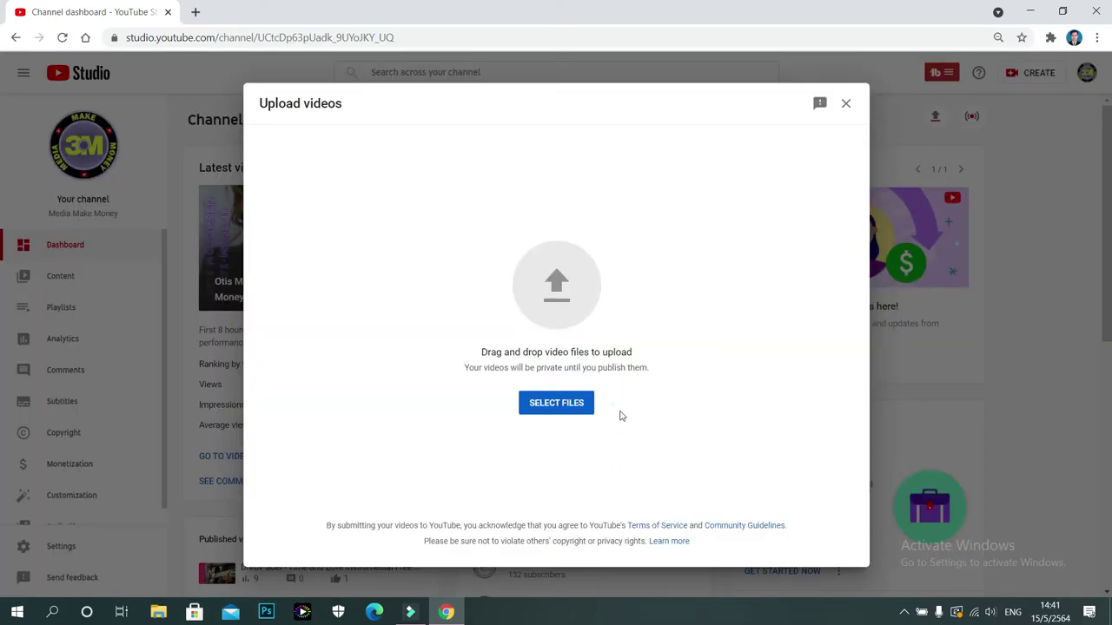
left_click(559, 406)
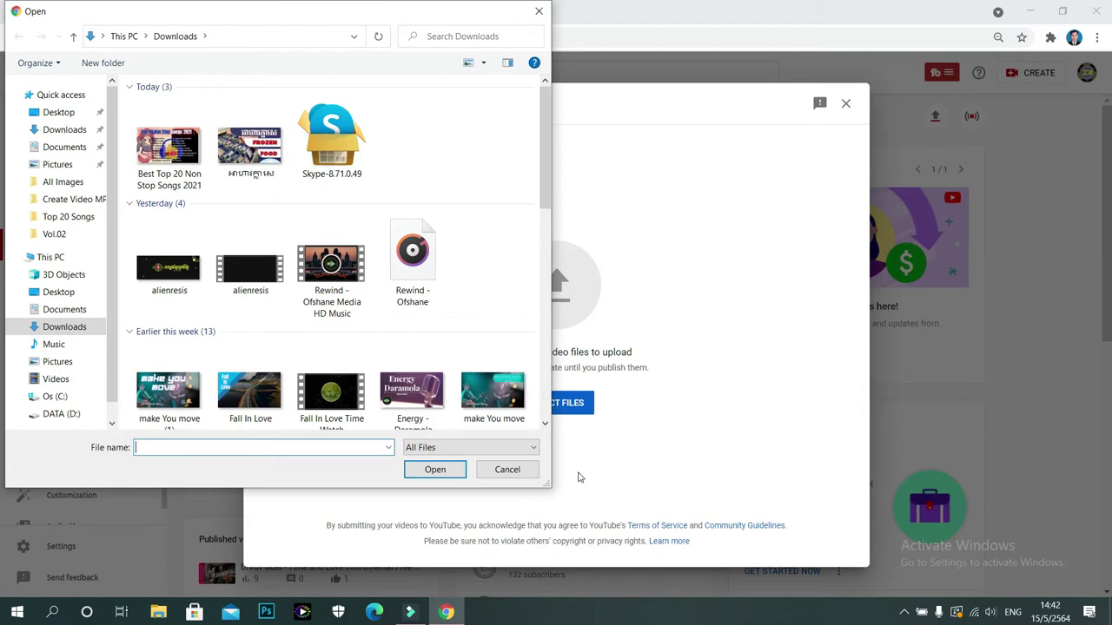
left_click(58, 112)
double_click(335, 122)
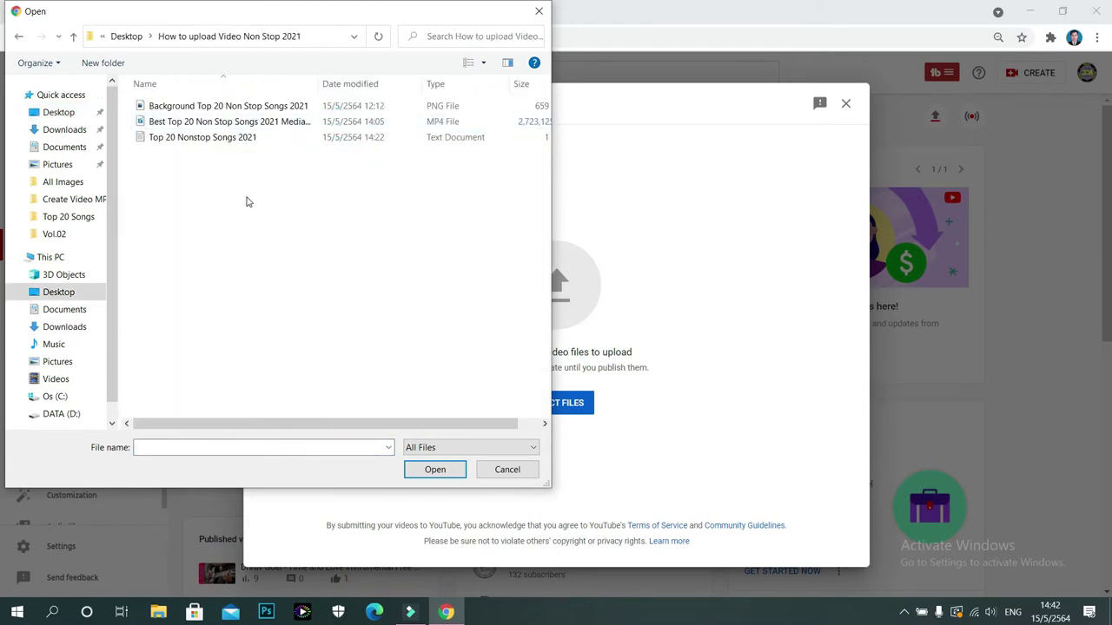
left_click_drag(231, 198, 233, 104)
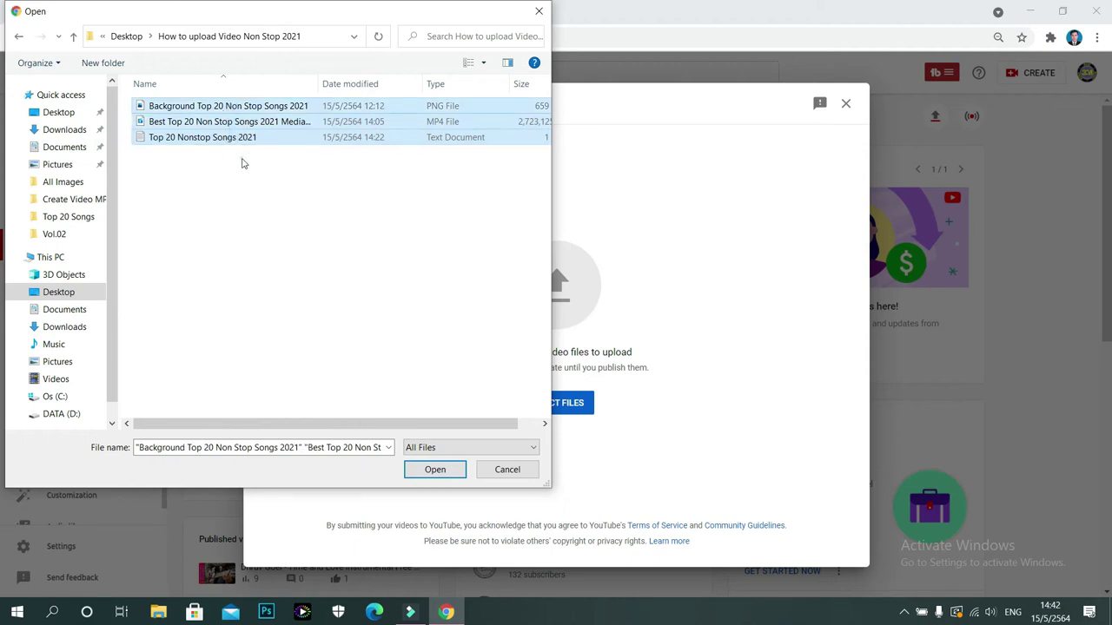
left_click(242, 160)
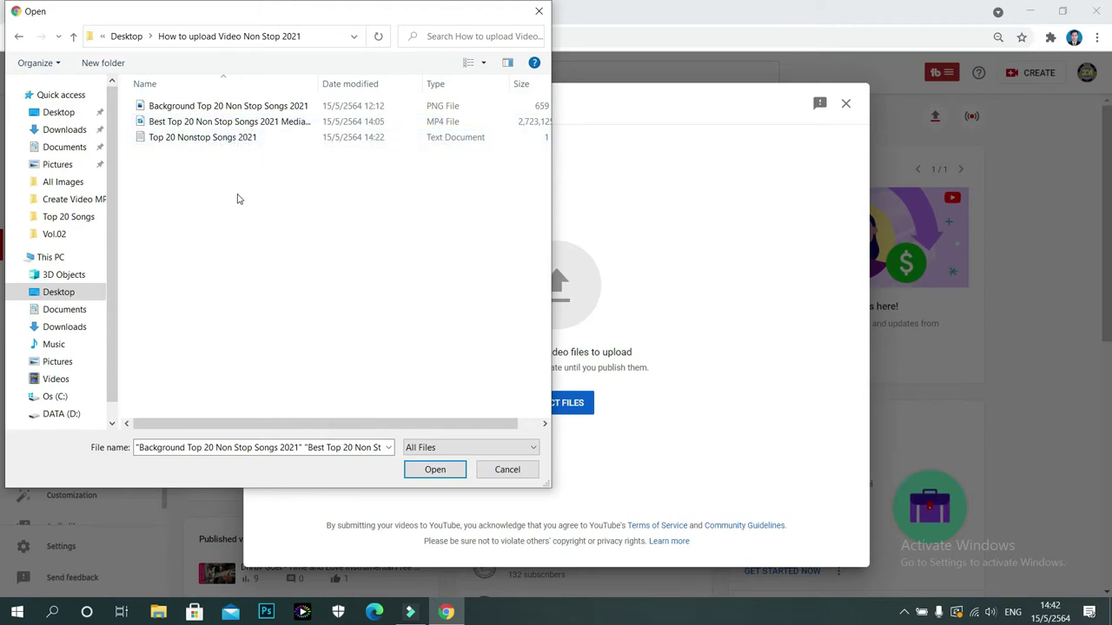
left_click(213, 122)
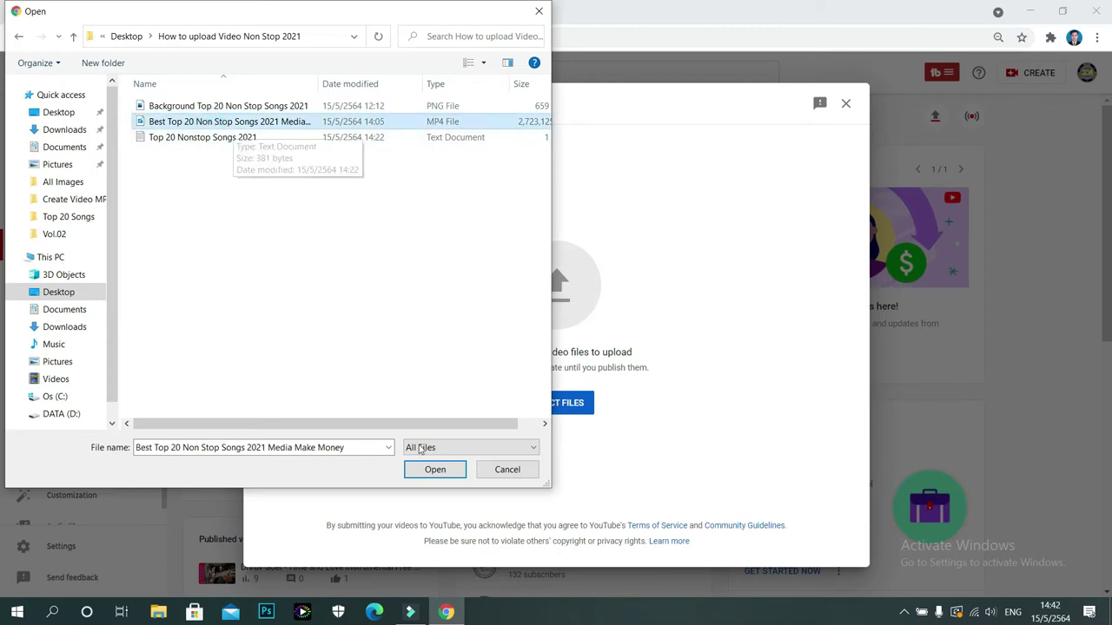
left_click(435, 470)
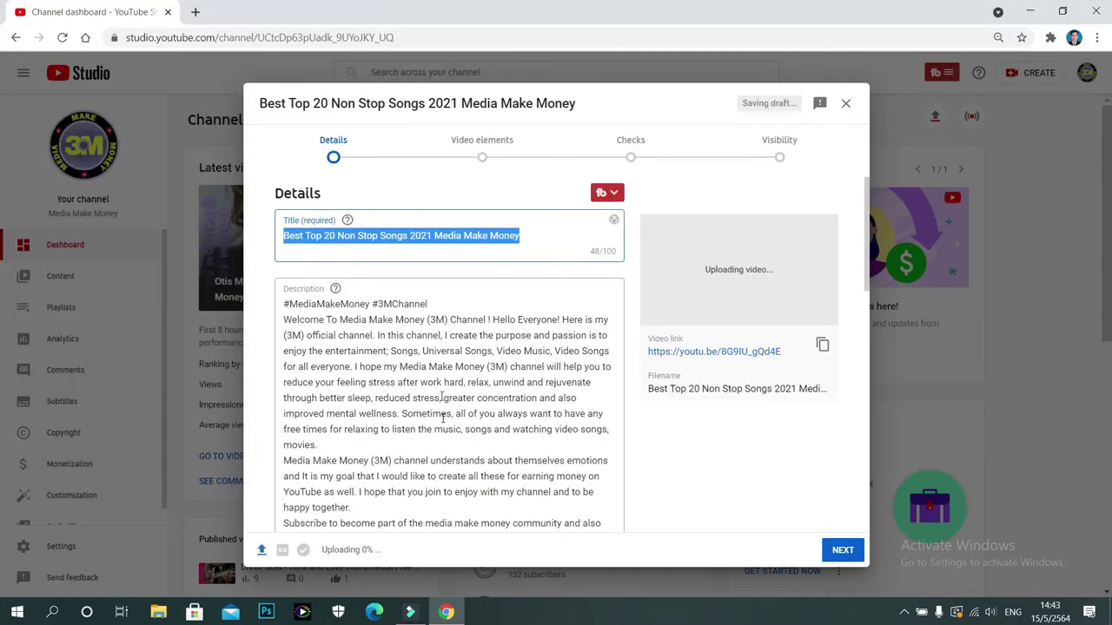
Step: Set the video title to "Best Top 20 Non Stop Songs 2021 // Media Make Money"
left_click(432, 235)
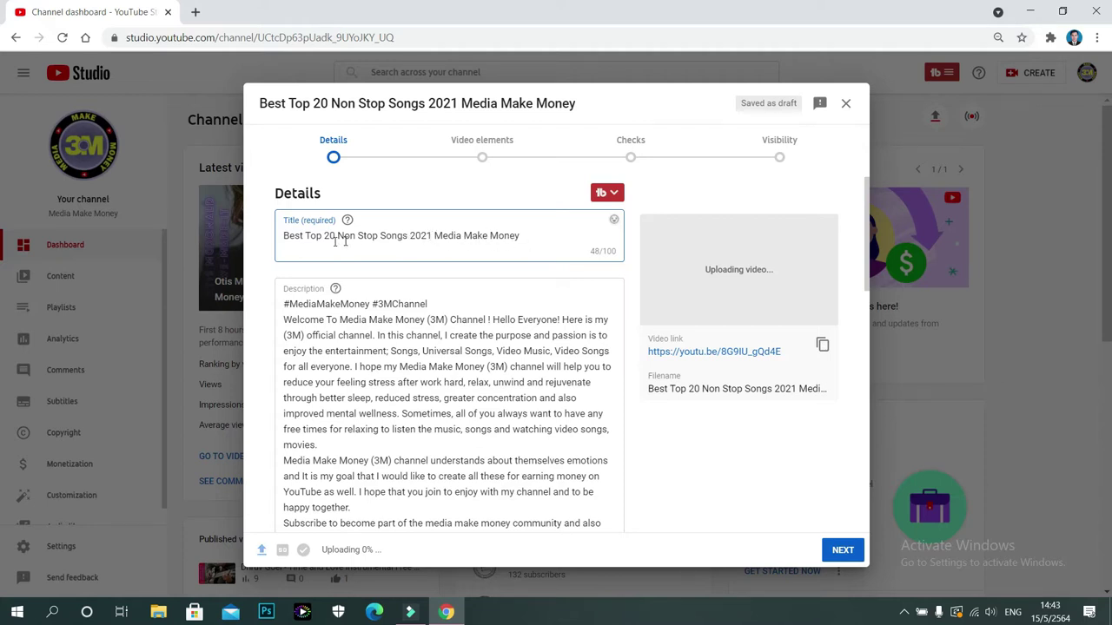
left_click_drag(284, 236, 524, 238)
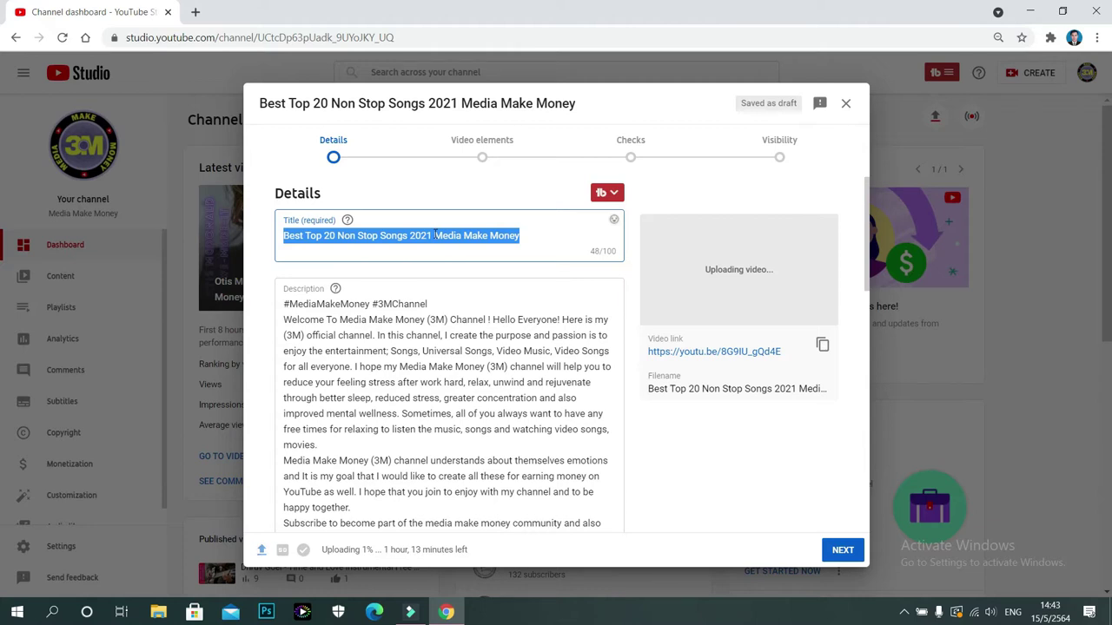
type("Best Top 20 Non Stop Songs 2021 // Media Make Money")
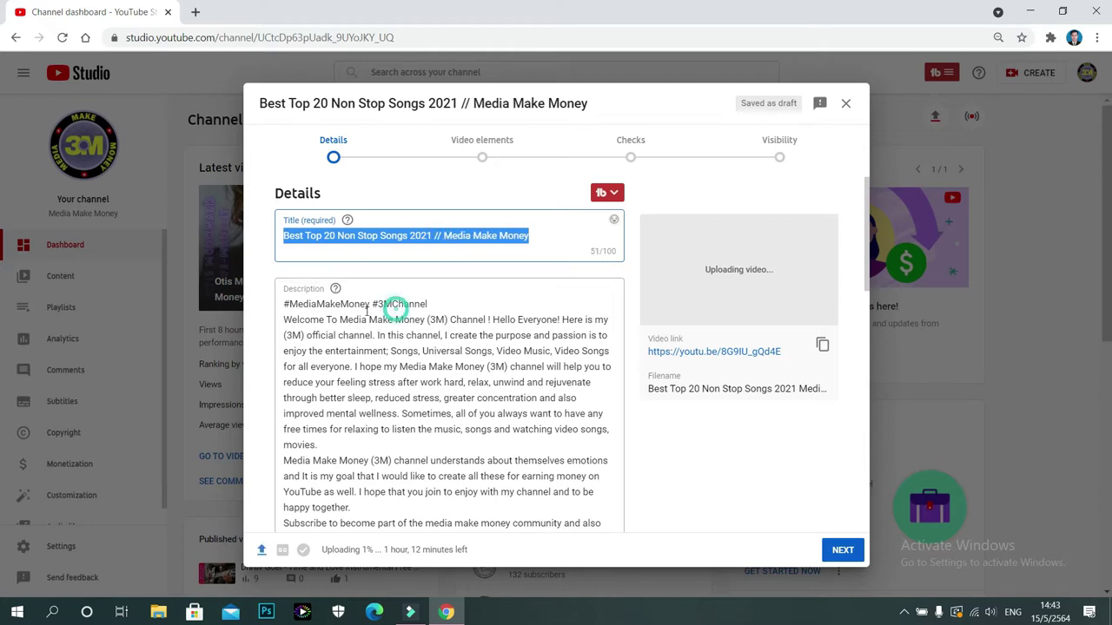
Step: Remove the "Welcome To Media Make Money (3M) Channel !" greeting and the "my (3M) official channel. In this channel, I create" wording from the description
left_click(288, 304)
left_click_drag(286, 304, 490, 429)
scroll(490, 394, "down", 2)
scroll(489, 394, "down", 1)
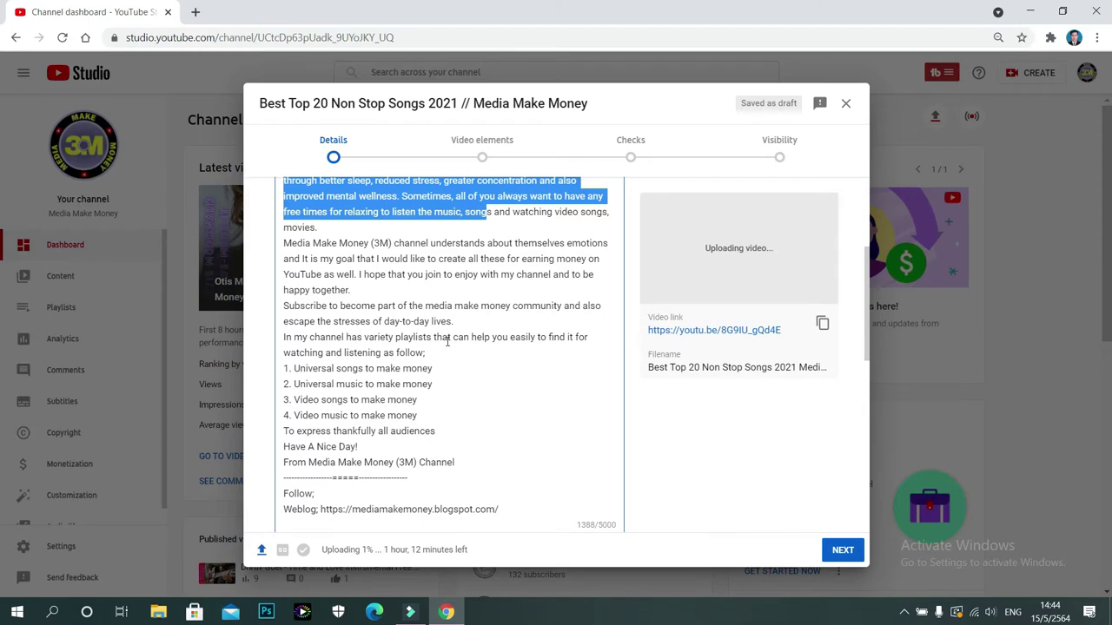
left_click(447, 342)
scroll(437, 328, "up", 2)
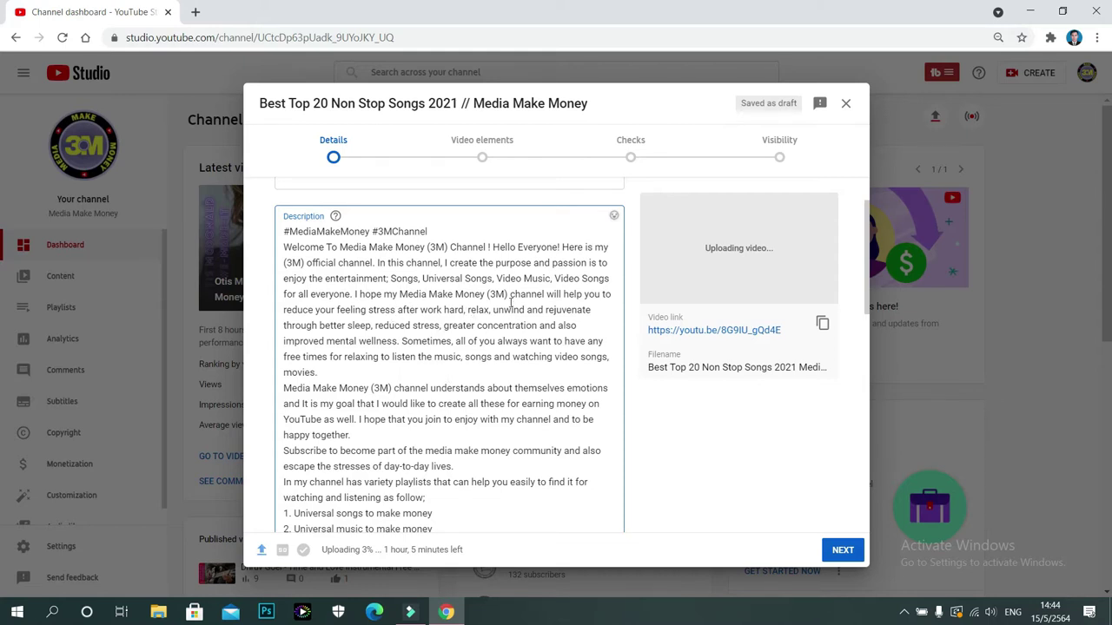
left_click_drag(494, 247, 284, 246)
key("BackSpace")
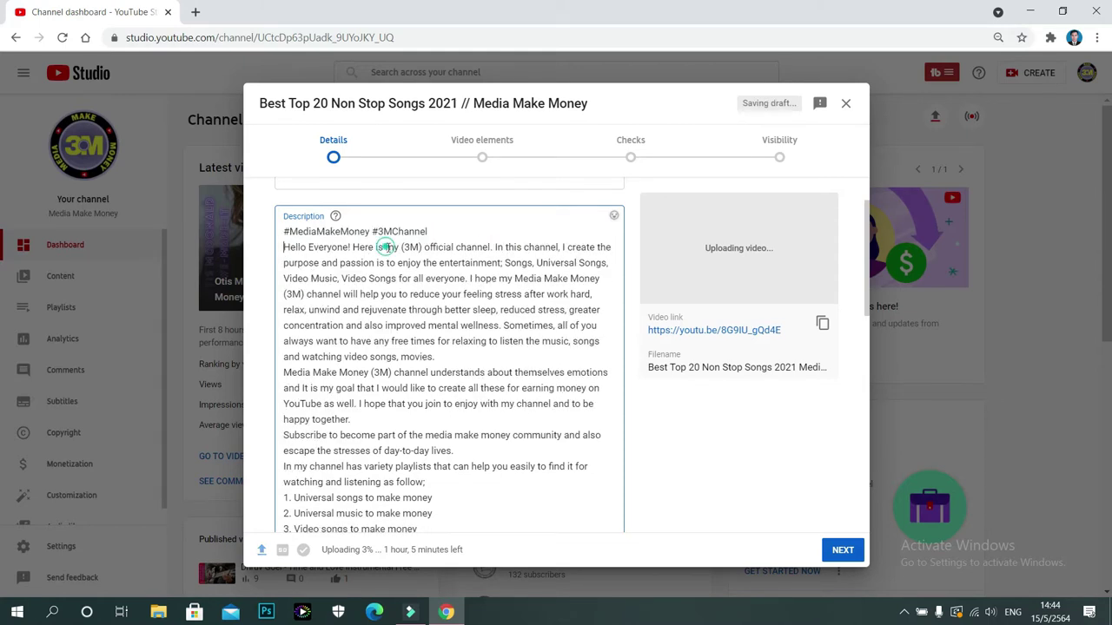
left_click_drag(385, 246, 601, 247)
key("BackSpace")
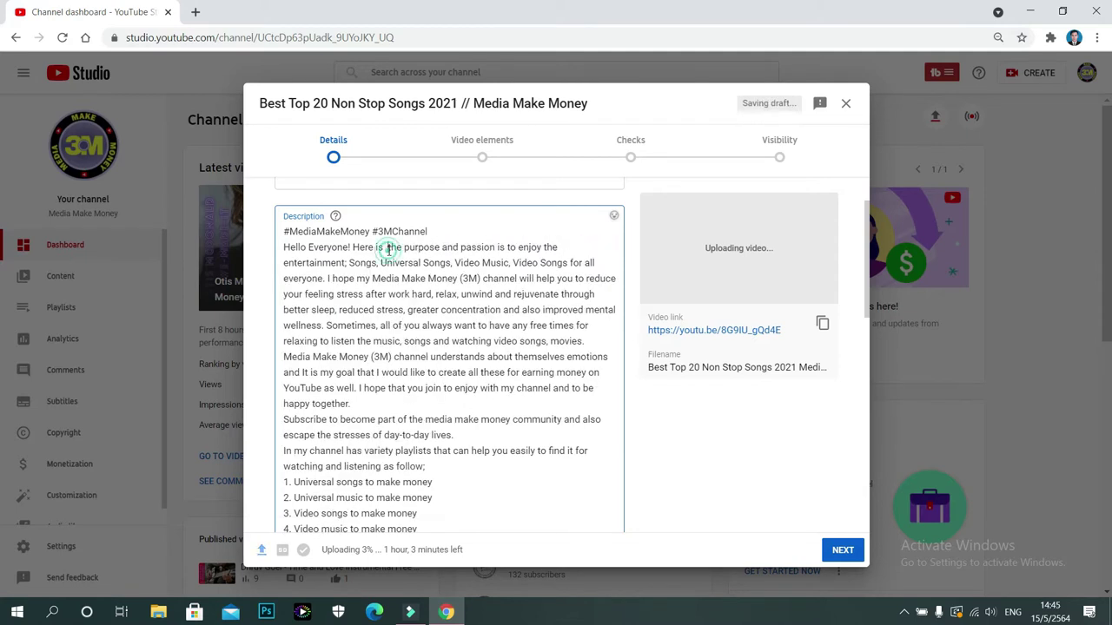
Step: Shorten the description's opening sentence to "Here is the purpose and passion to enjoy the entertainment to reduce your feeling stress after work hard"
double_click(499, 247)
key("BackSpace")
left_click_drag(612, 247, 507, 279)
key("BackSpace")
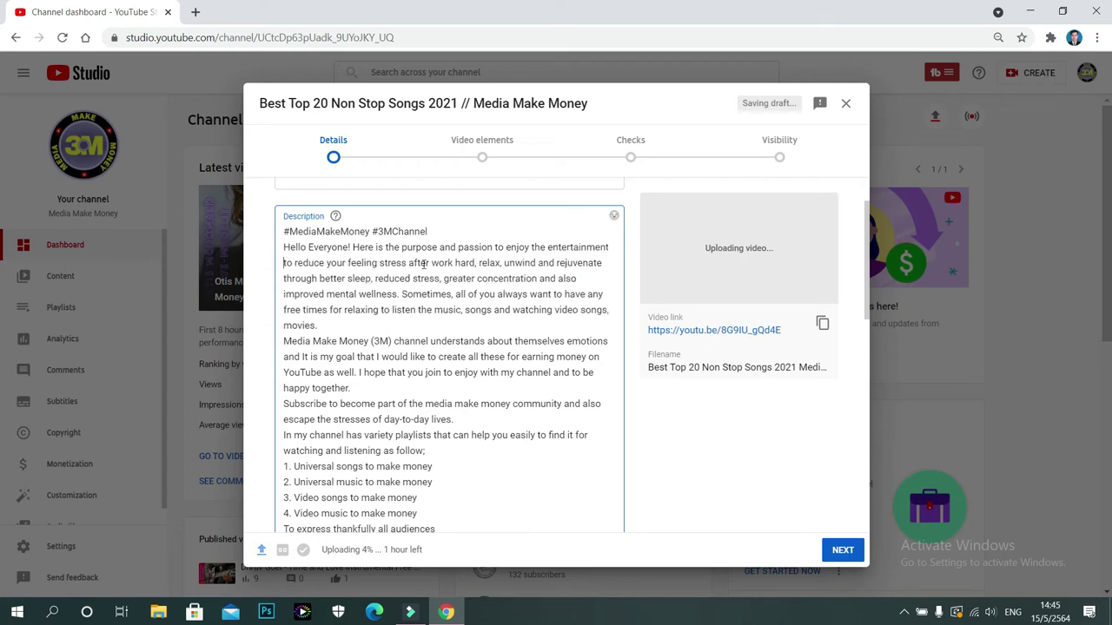
Step: Delete the description text from "Sometimes" through "happy together" and the block from "In my channel has variety playlists" through "From Media Make Money (3M) Channel"
left_click_drag(399, 294, 357, 356)
key("BackSpace")
key("BackSpace")
left_click_drag(458, 482, 284, 361)
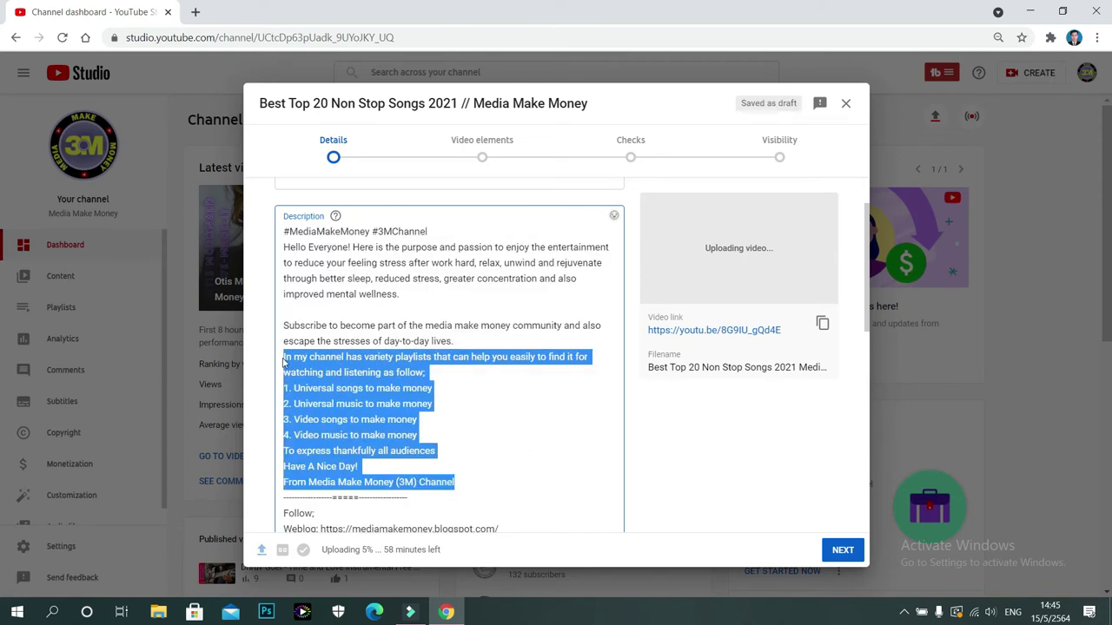
key("BackSpace")
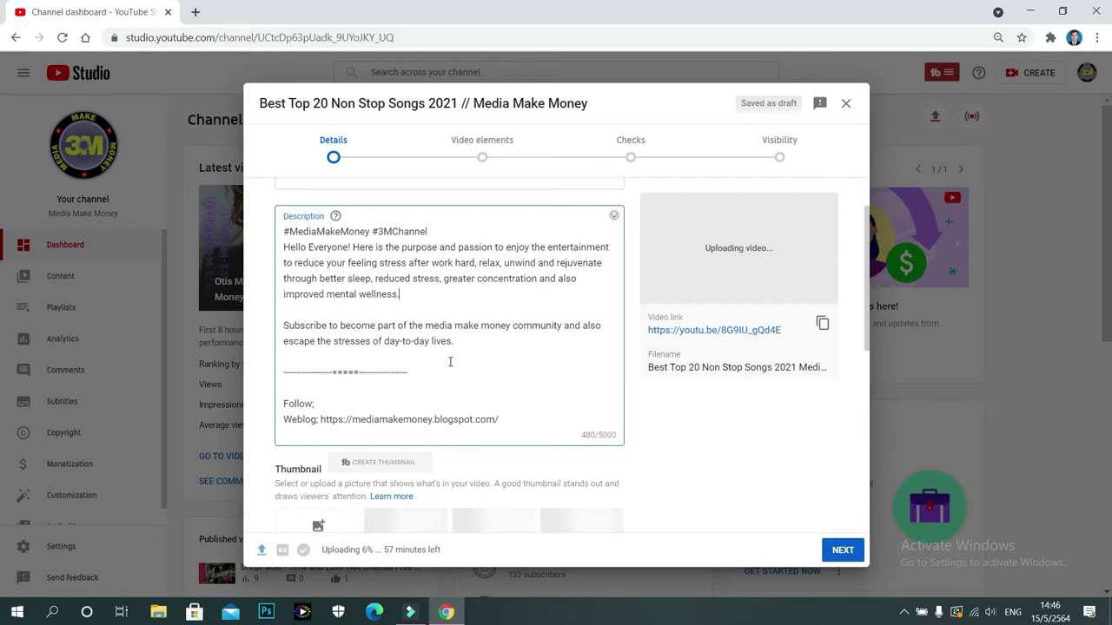
Step: Copy the full song list from the text file "Top 20 Nonstop Songs 2021" in the Desktop folder, then return to the upload form
left_click(160, 614)
left_click(54, 102)
double_click(311, 153)
left_click(193, 129)
double_click(192, 128)
left_click_drag(294, 117, 471, 472)
right_click(381, 260)
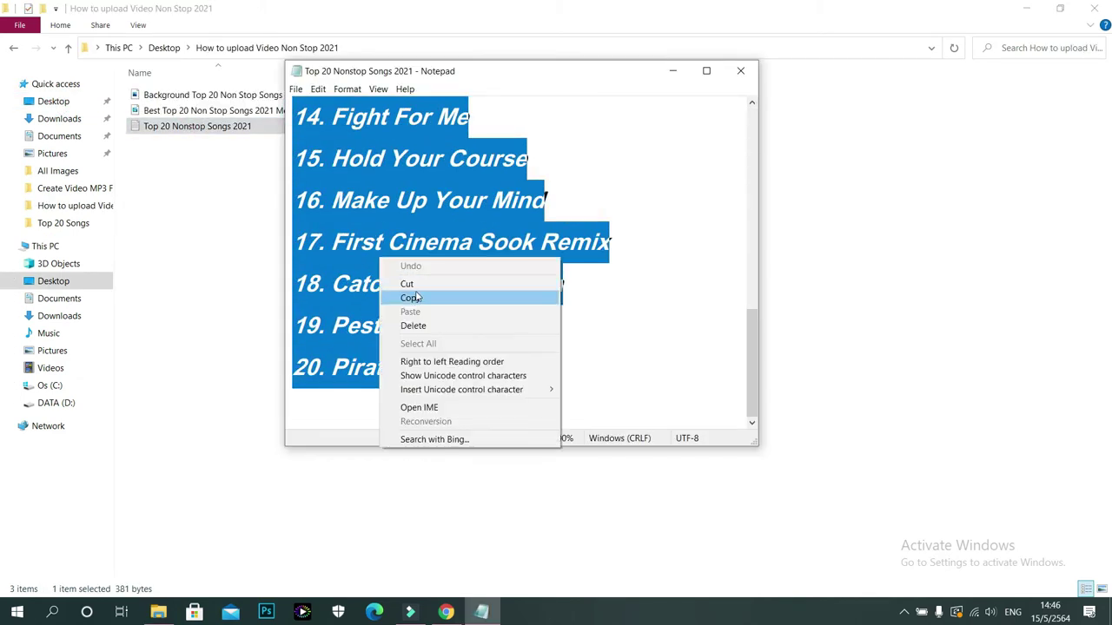
left_click(415, 298)
left_click(740, 71)
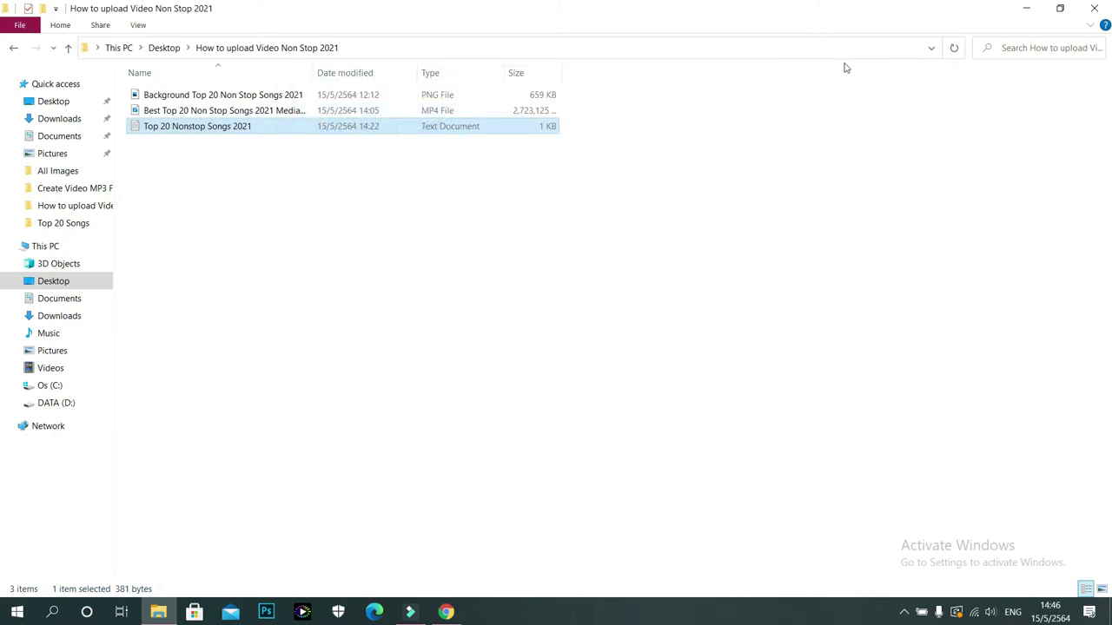
left_click(1026, 8)
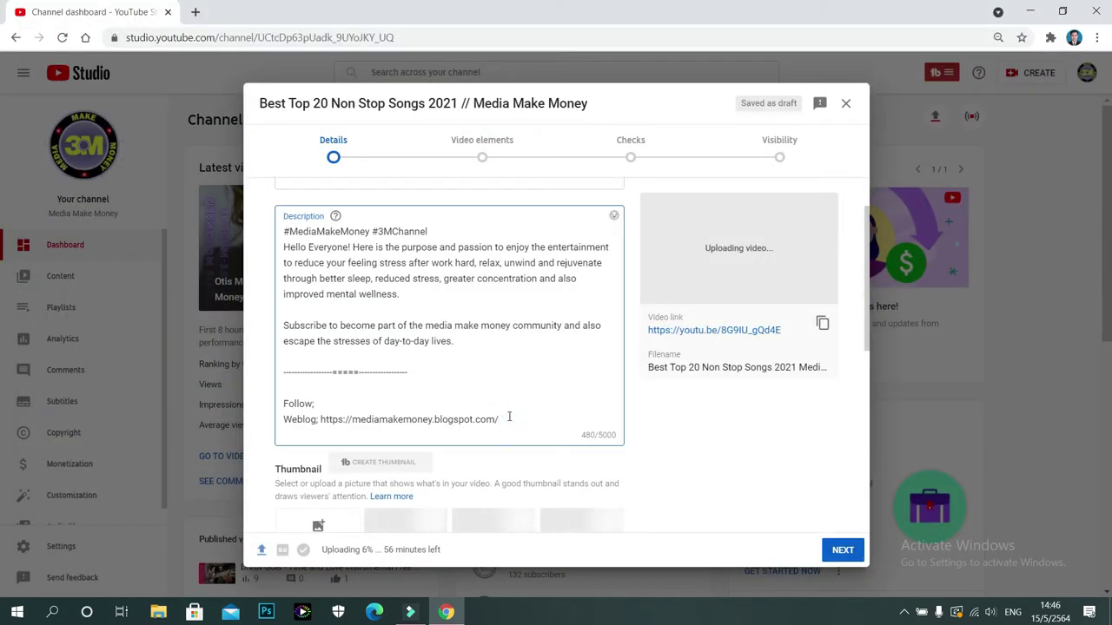
Step: Add a "Learn More Videos;" heading below the weblog link in the description and paste the copied song list under it
left_click(499, 419)
key("Return")
key("Return")
type("Learn More Videos;")
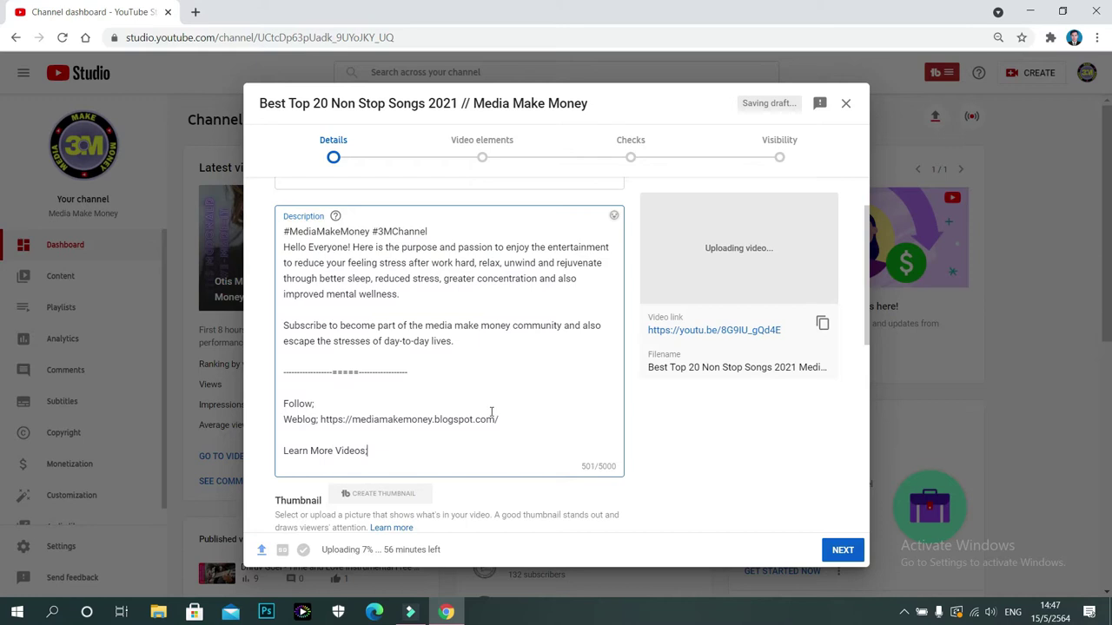
key("Return")
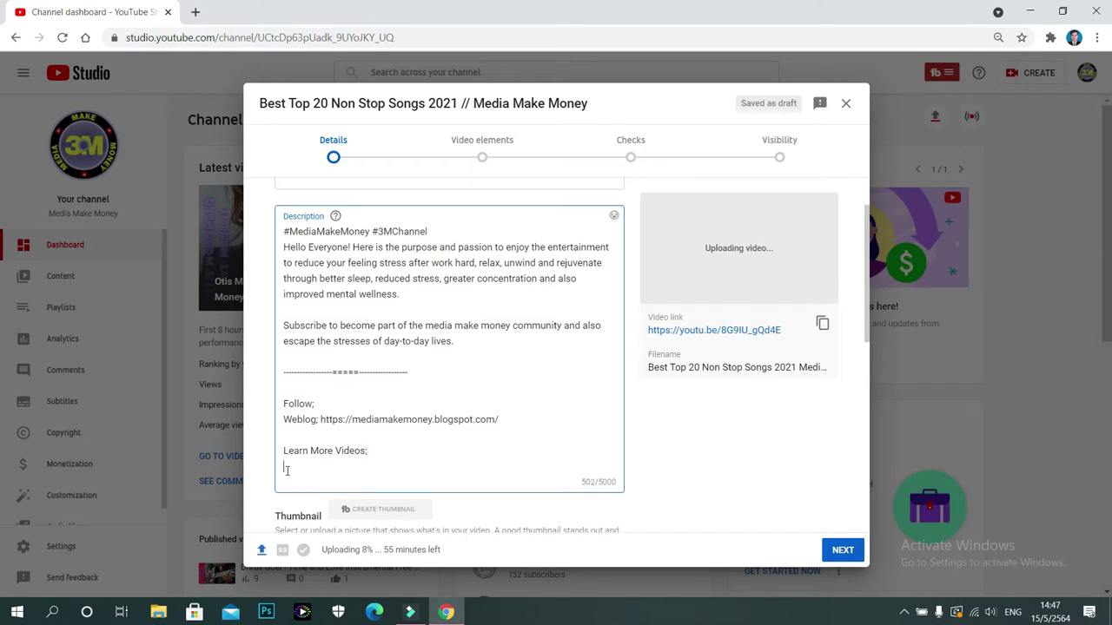
right_click(289, 473)
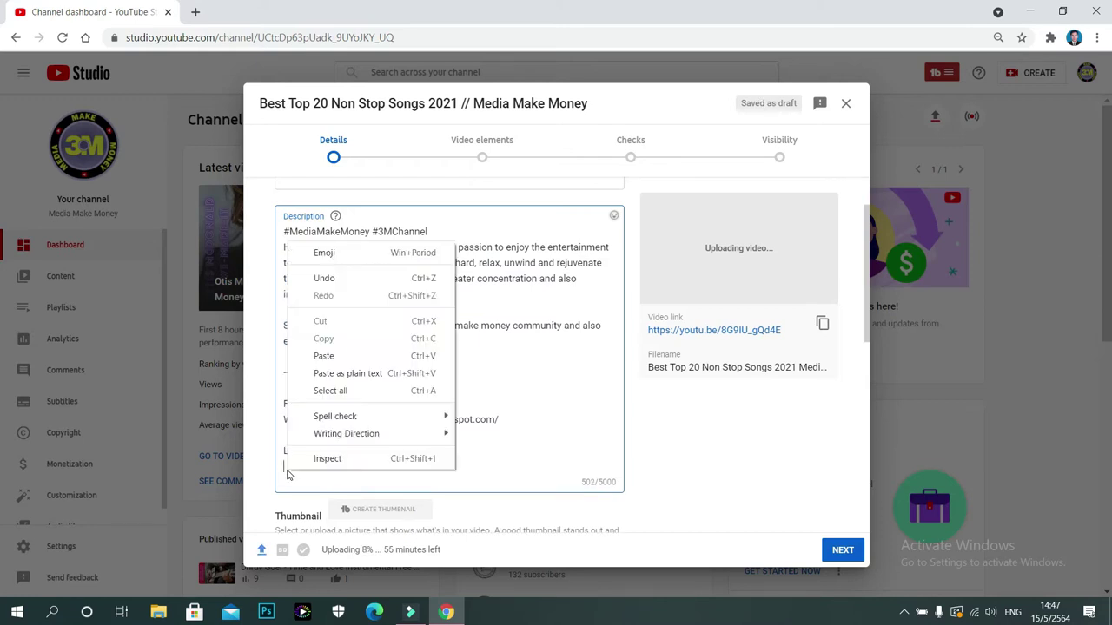
left_click(324, 356)
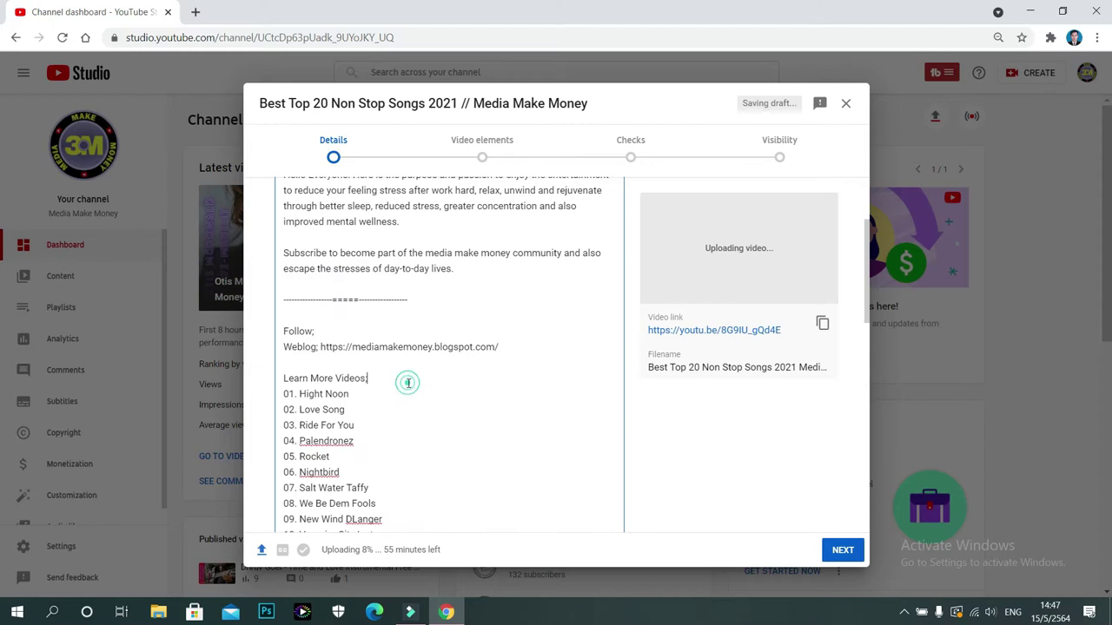
scroll(415, 334, "up", 3)
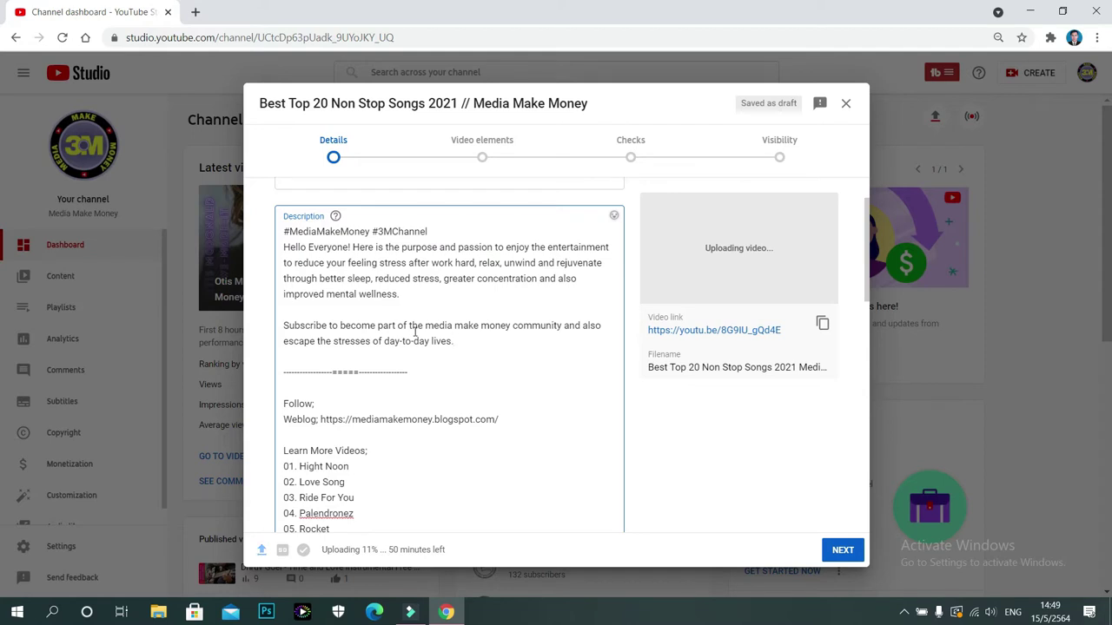
Step: Copy the three titles and links under "Collection Link" from the "Video Songs Link" text file in the "1.2 3M CHANNEL" folder
left_click(158, 612)
left_click(67, 403)
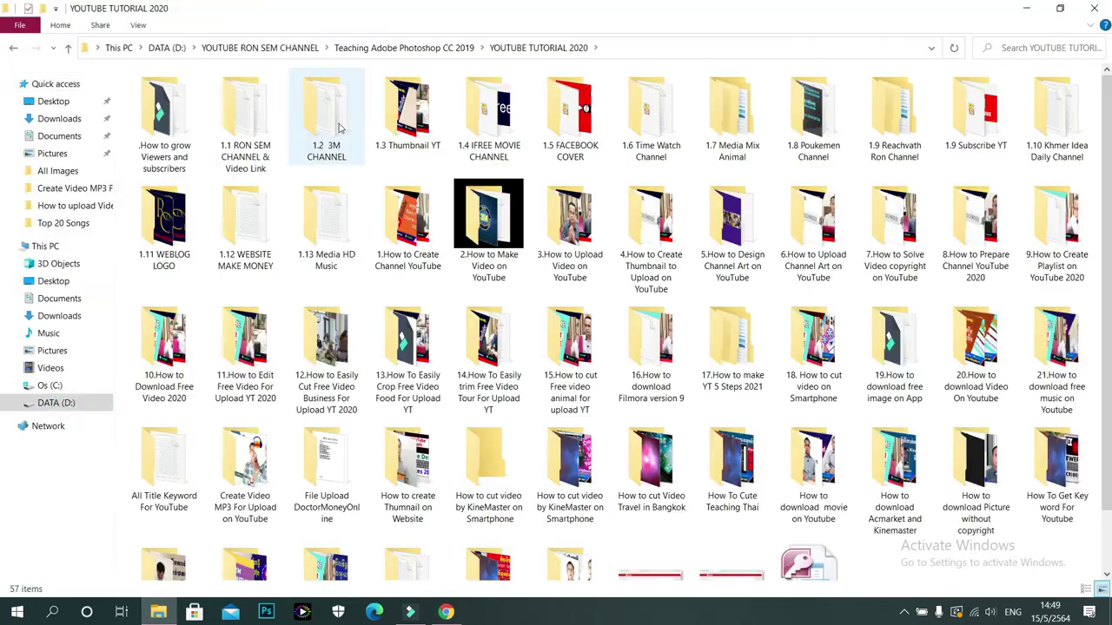
double_click(339, 128)
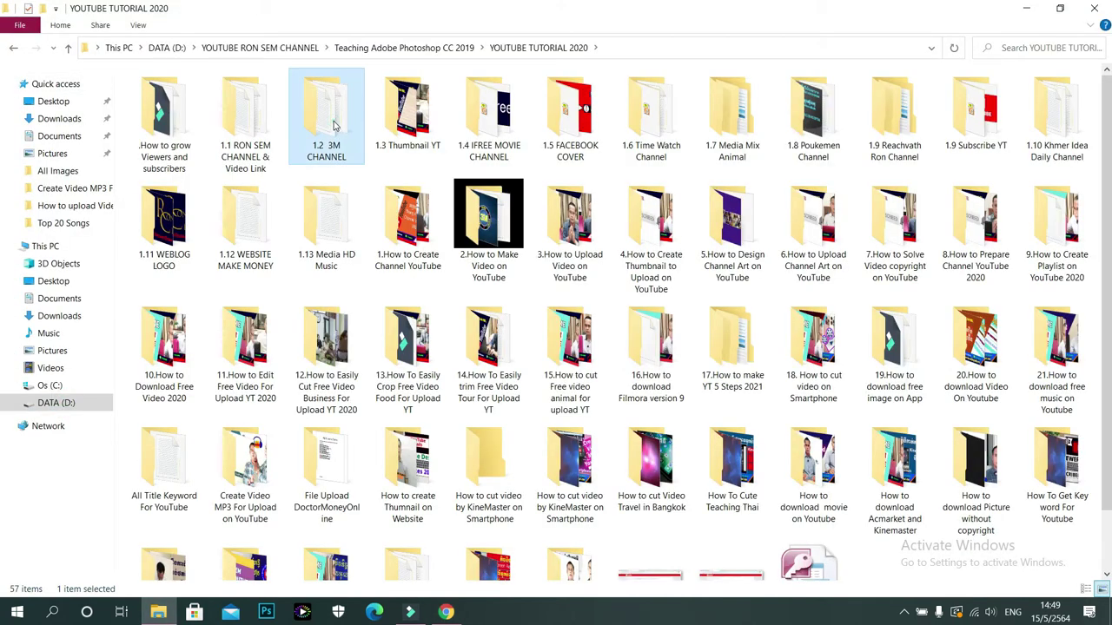
double_click(165, 526)
left_click_drag(11, 257, 385, 469)
right_click(267, 336)
left_click(304, 377)
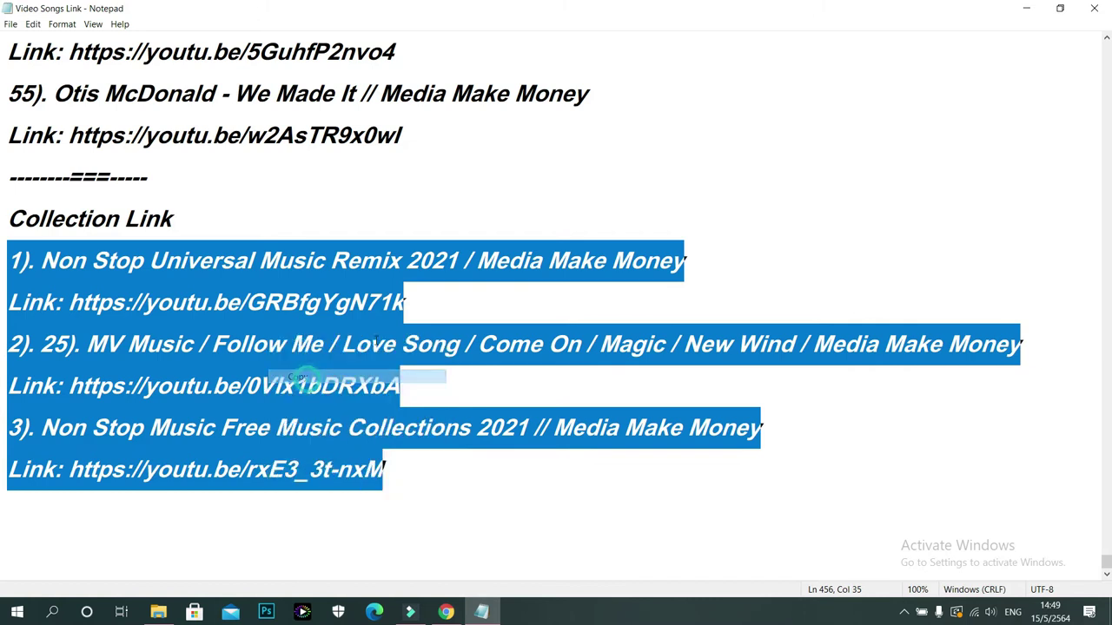
key("alt+F4")
Step: Add a "Related Video Non Stop Song 2021;" heading below the divider in the description and paste the three copied titles and links under it
type("lated Video Non Stop Song 2021;")
key("Return")
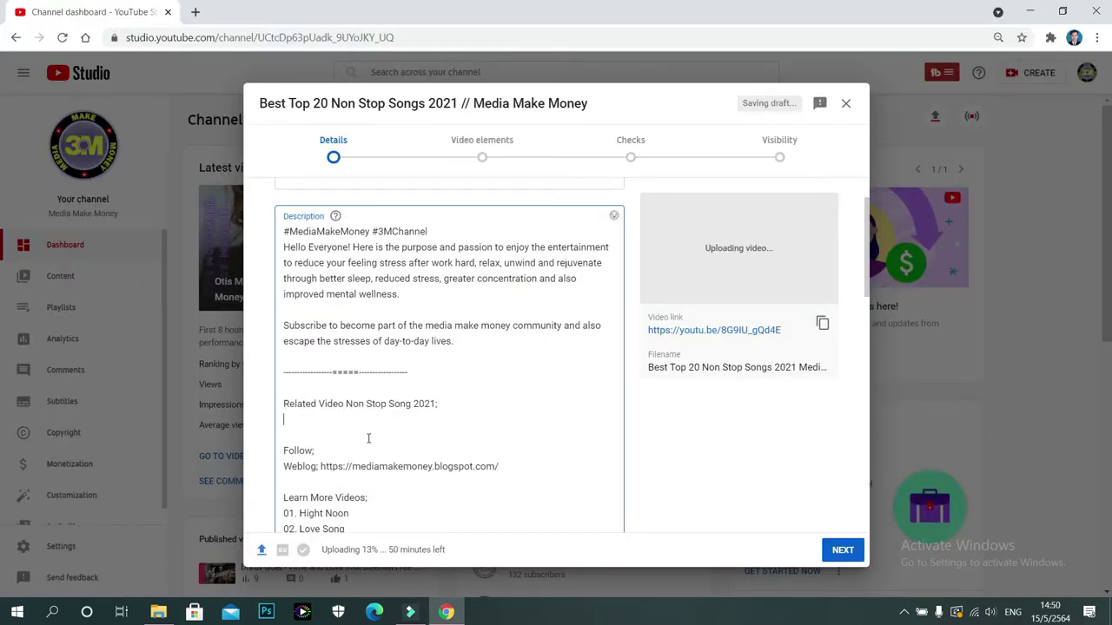
right_click(294, 421)
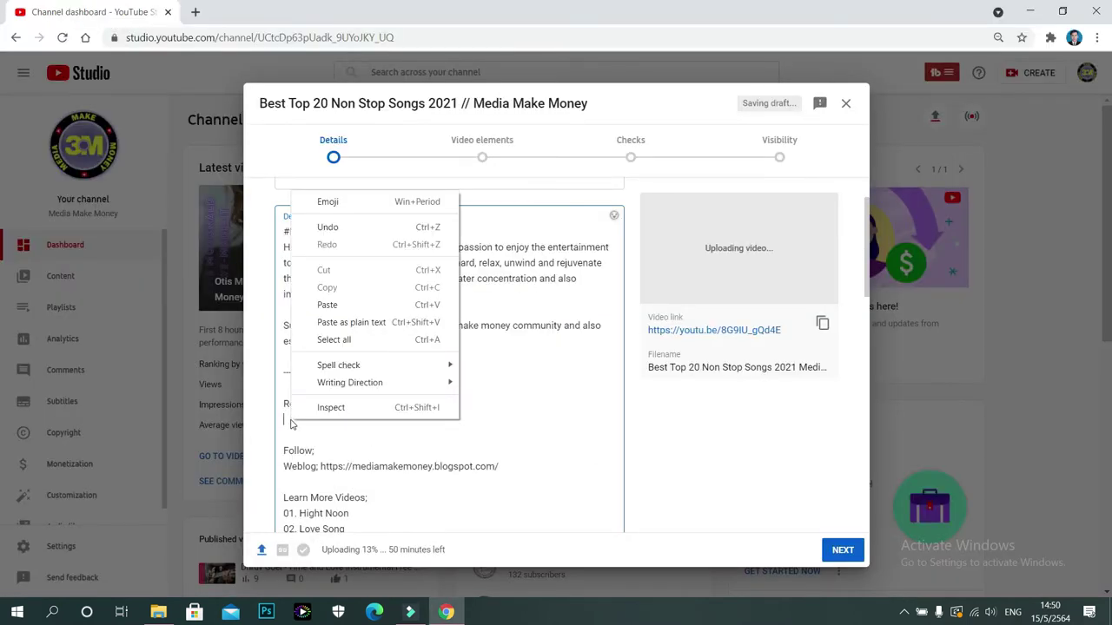
left_click(327, 305)
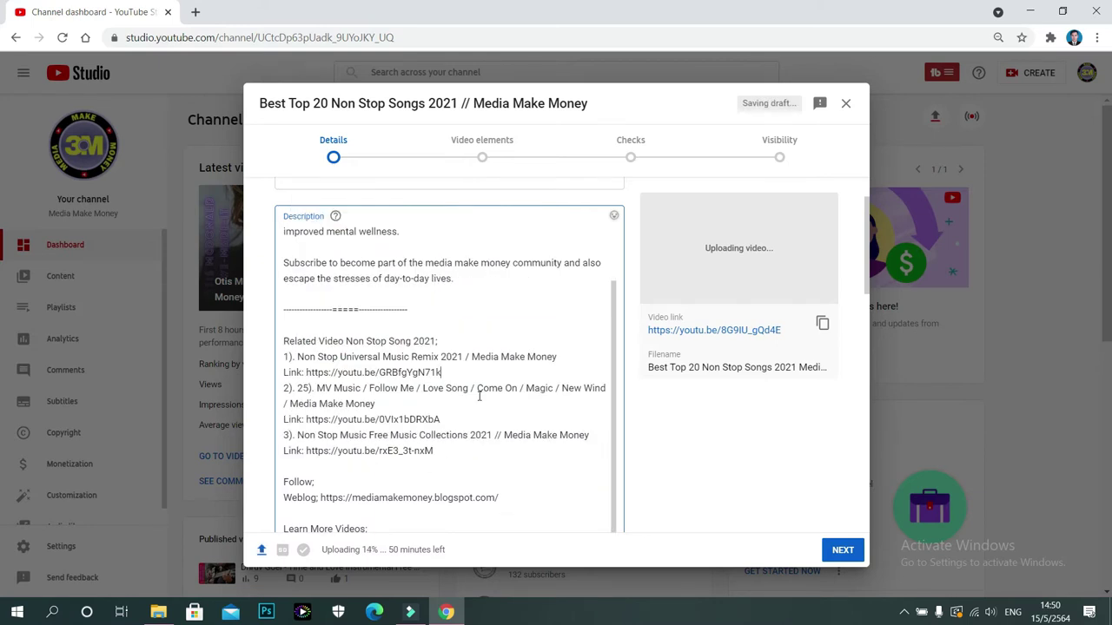
Step: Separate the three related video entries in the description with blank lines
key("Return")
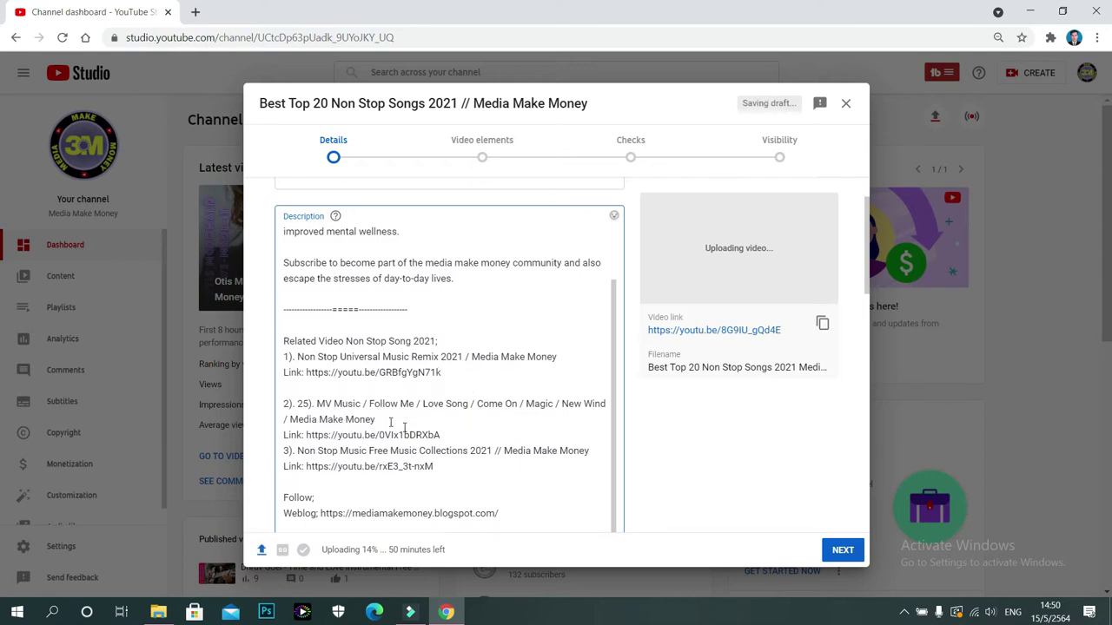
key("Down")
key("Down")
key("End")
key("Return")
Step: Copy the dashed divider line and paste it below the third related video link, leaving a blank line between them
scroll(469, 372, "down", 1)
left_click_drag(408, 206, 283, 206)
key("ctrl+c")
left_click(438, 379)
key("Return")
key("Return")
key("ctrl+v")
Step: Copy the channel link from the text file "Follow Link 3M" and paste it below the description's "Subscribe to become part" paragraph
left_click(158, 612)
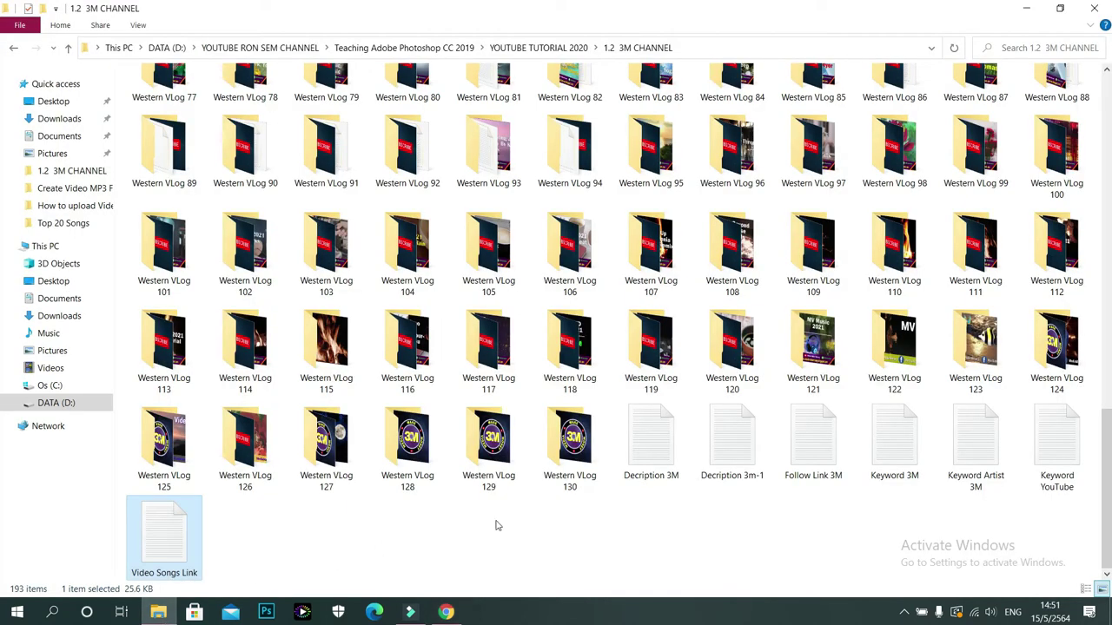
double_click(808, 438)
left_click_drag(587, 325, 295, 269)
right_click(345, 277)
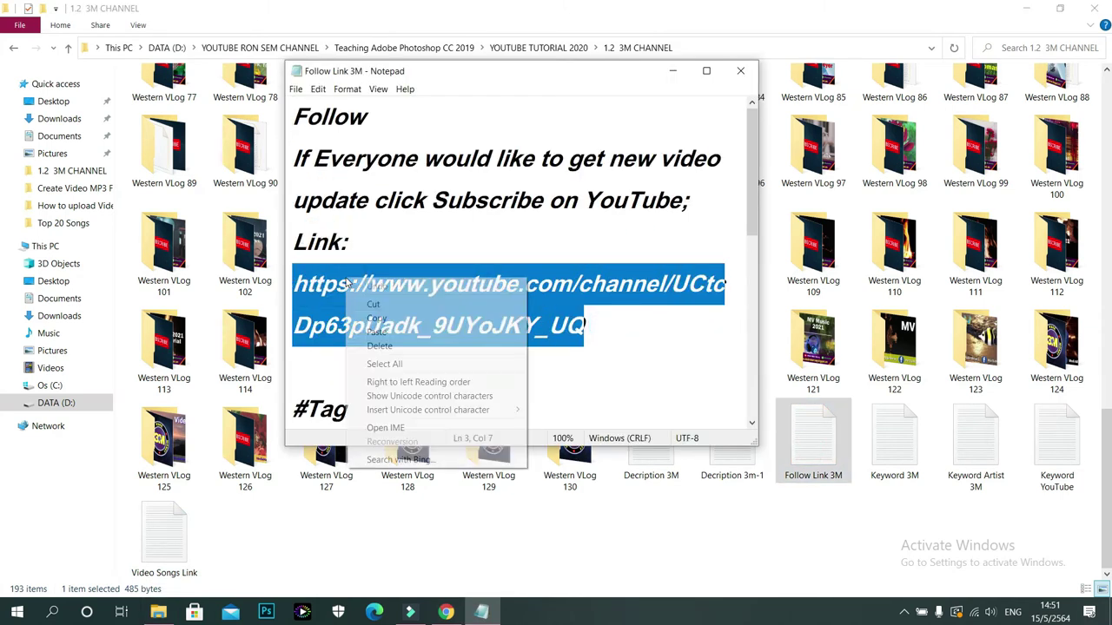
left_click(375, 318)
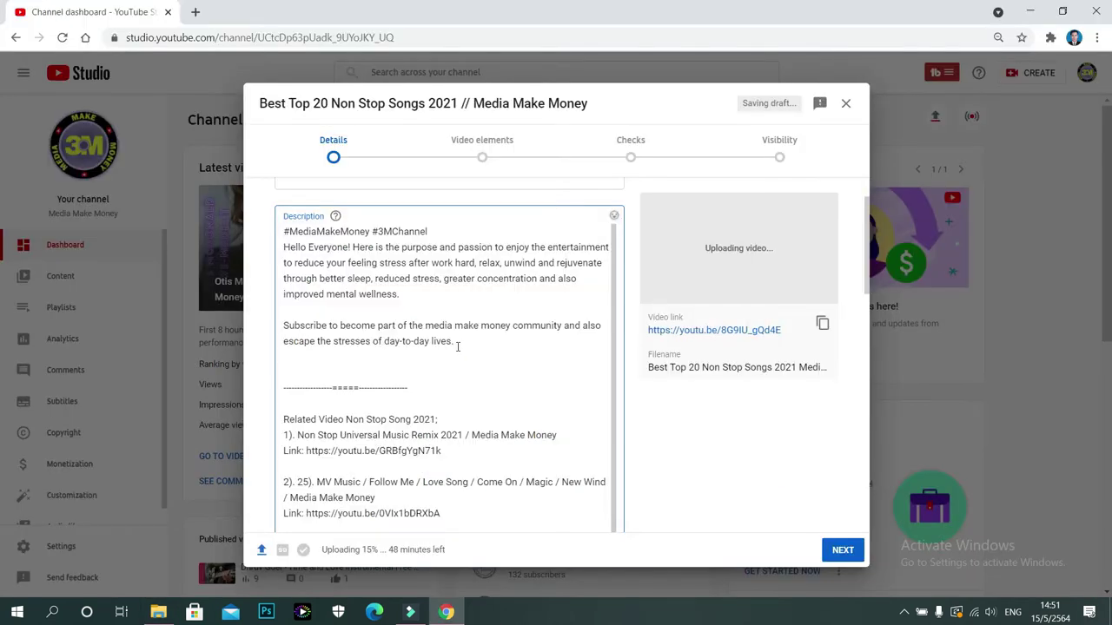
key("ctrl+v")
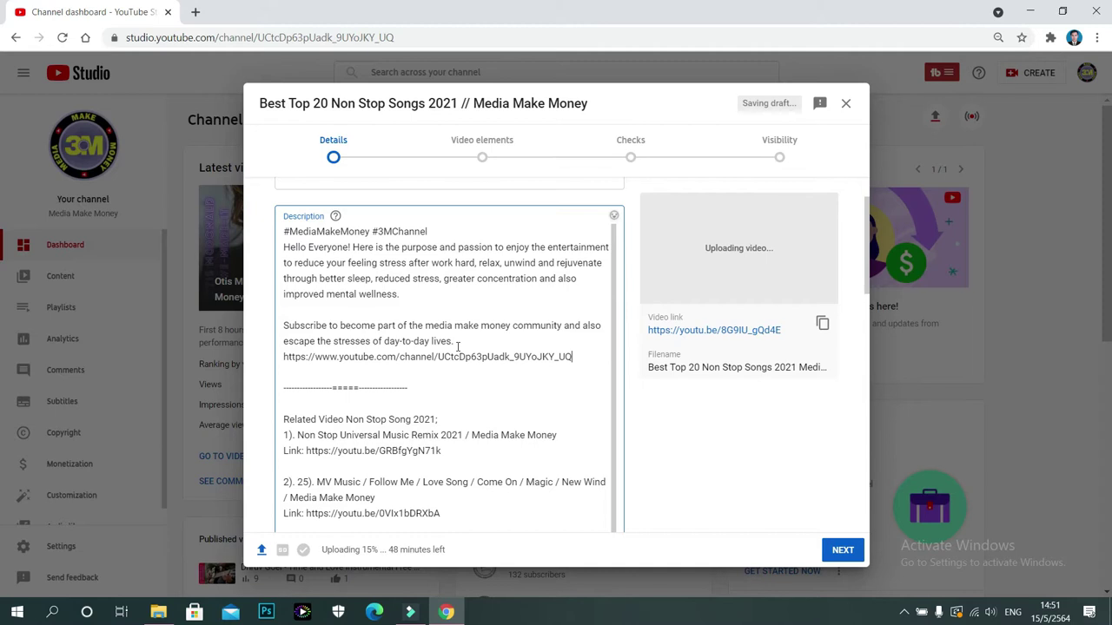
Step: Upload the image "Background Top 20 Non Stop Songs 2021" as the video's thumbnail
scroll(457, 345, "down", 5)
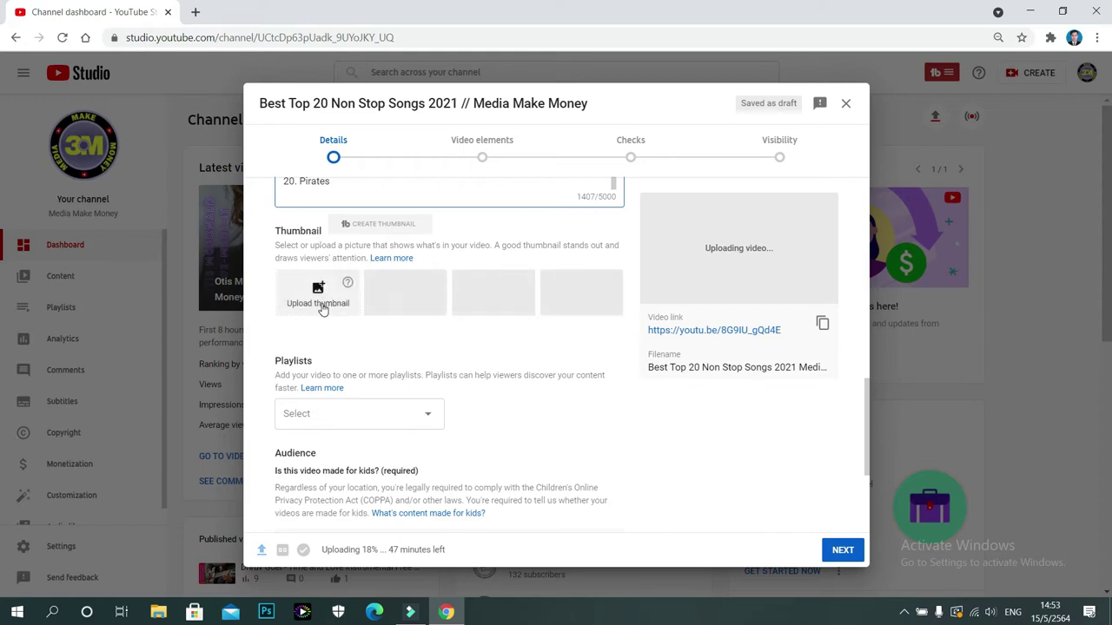
left_click(320, 300)
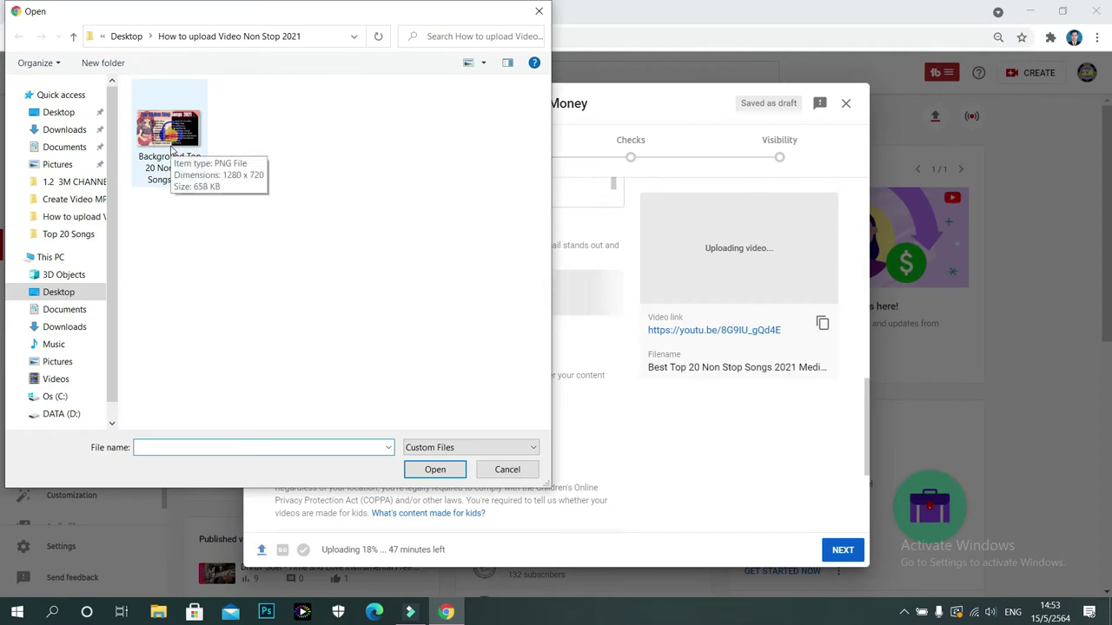
left_click(172, 150)
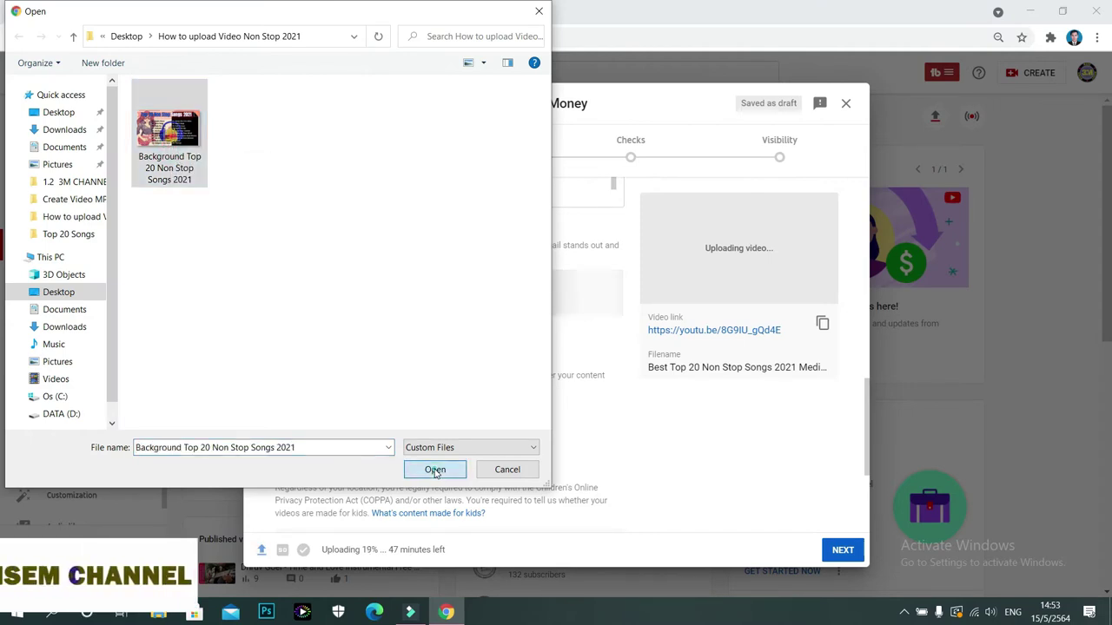
left_click(434, 470)
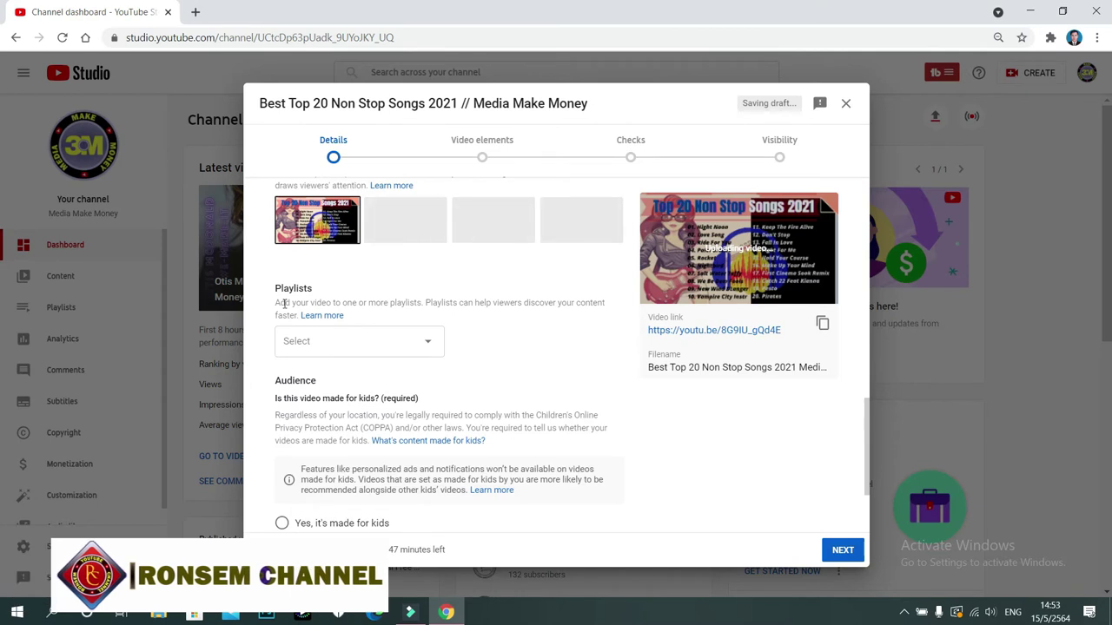
Step: Add the video to the playlists "Media Make Money" and "Universal songs to make money"
left_click(429, 345)
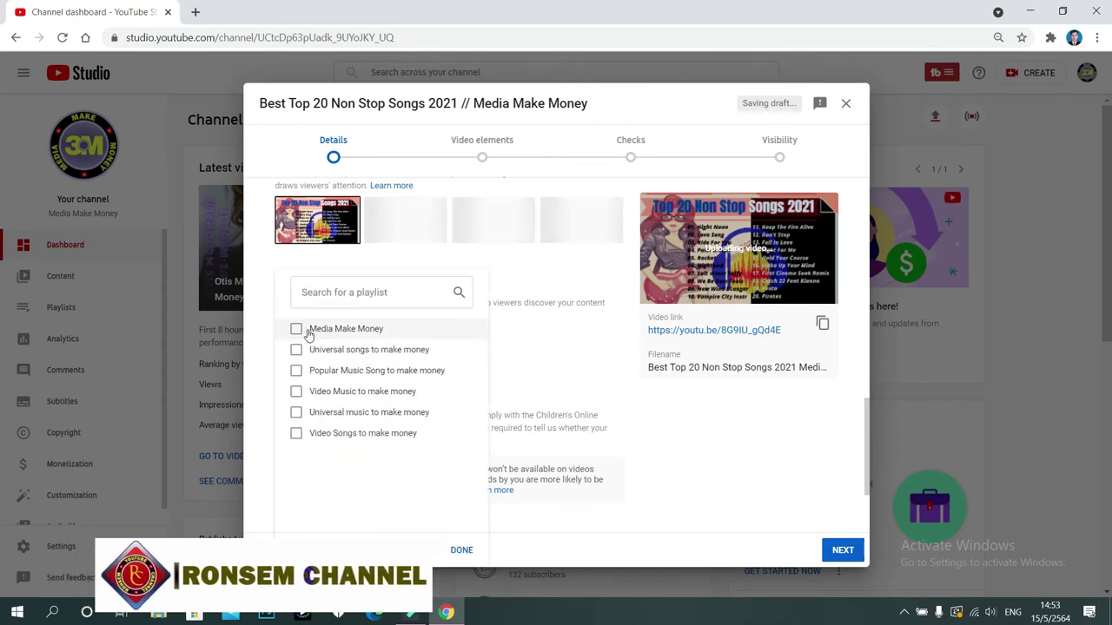
left_click(296, 329)
left_click(297, 350)
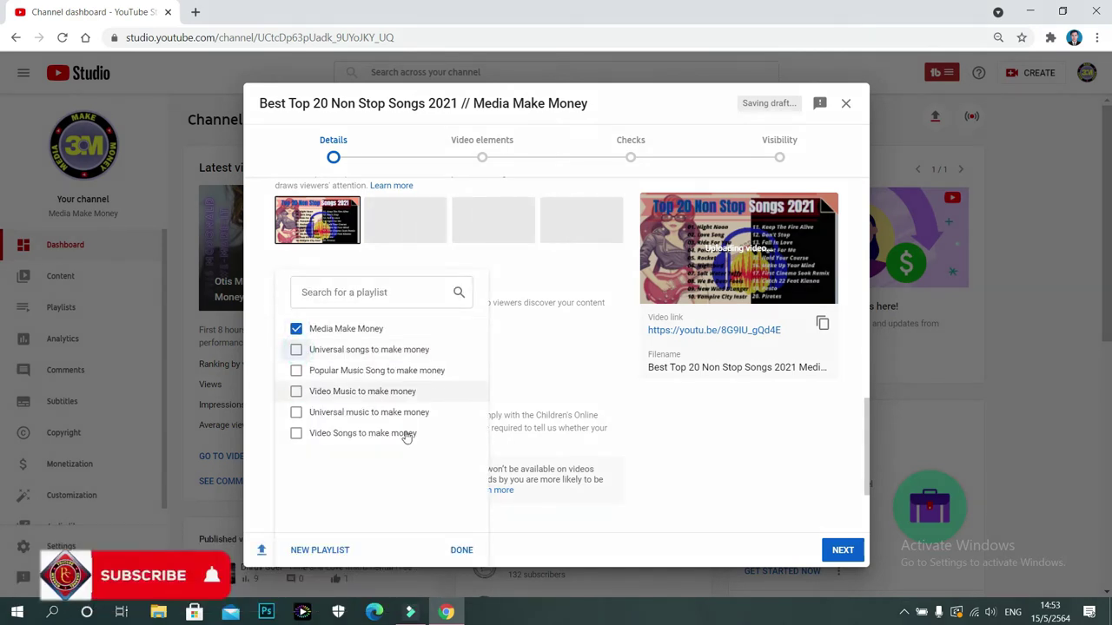
left_click(461, 551)
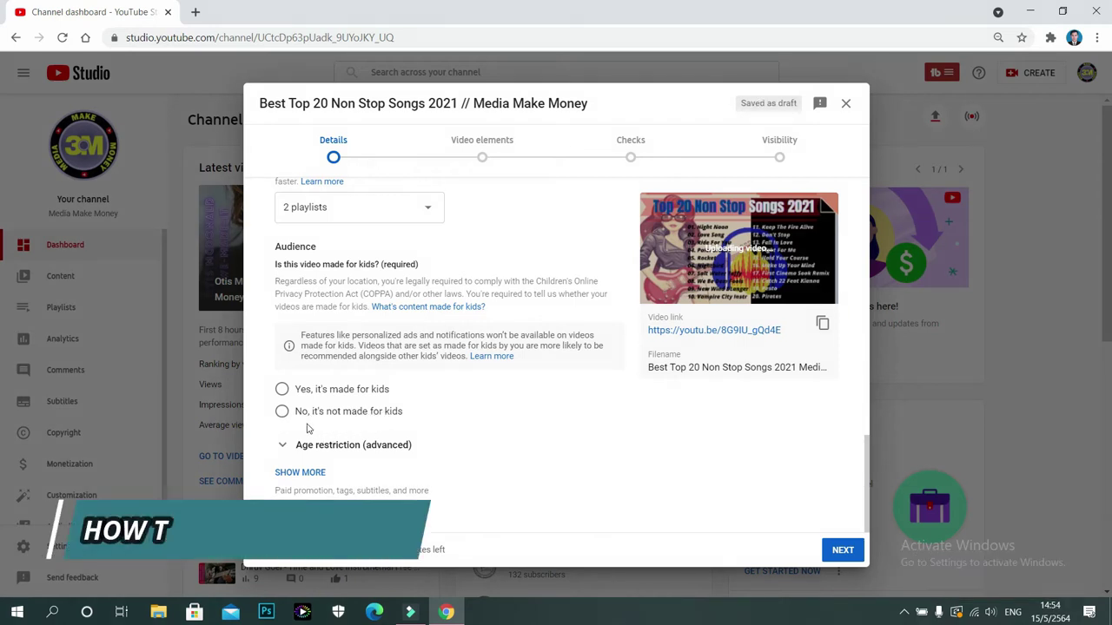
Step: Set the audience to "No, it's not made for kids" and expand the additional video detail options
left_click(304, 415)
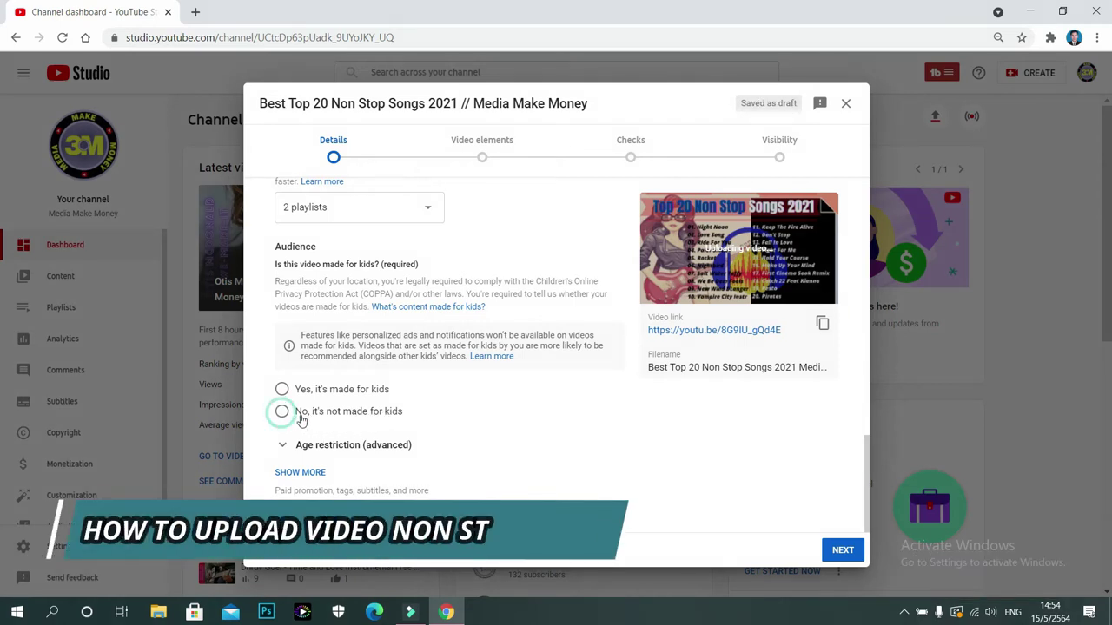
left_click(310, 479)
scroll(305, 365, "down", 1)
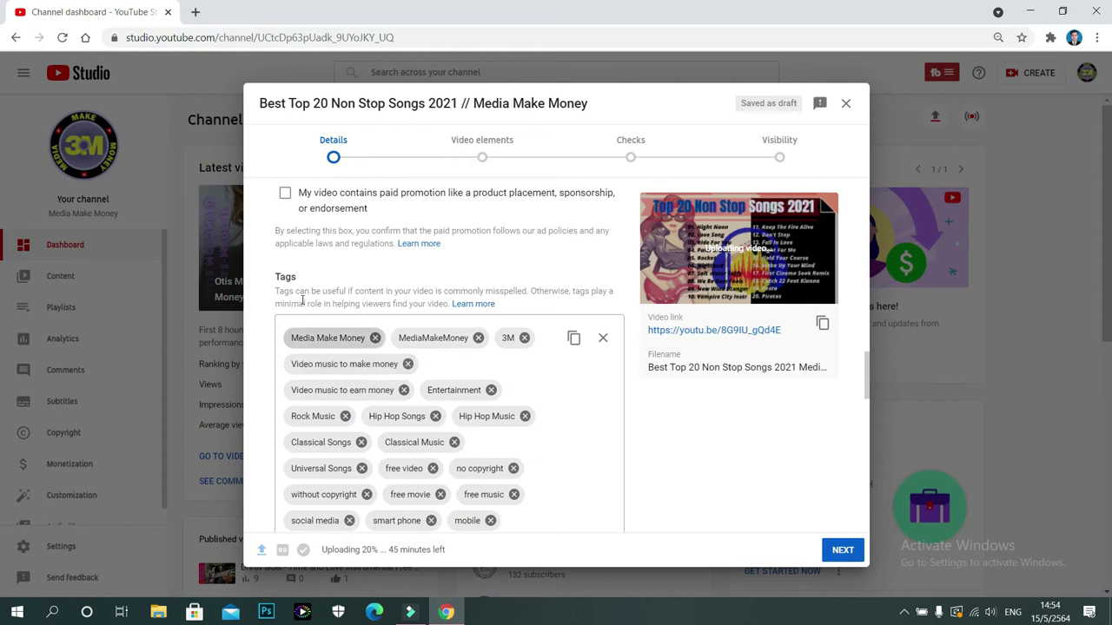
Step: Remove the tags social media, smart phone, internet, network, communication and social media background from the video
triple_click(285, 276)
double_click(285, 276)
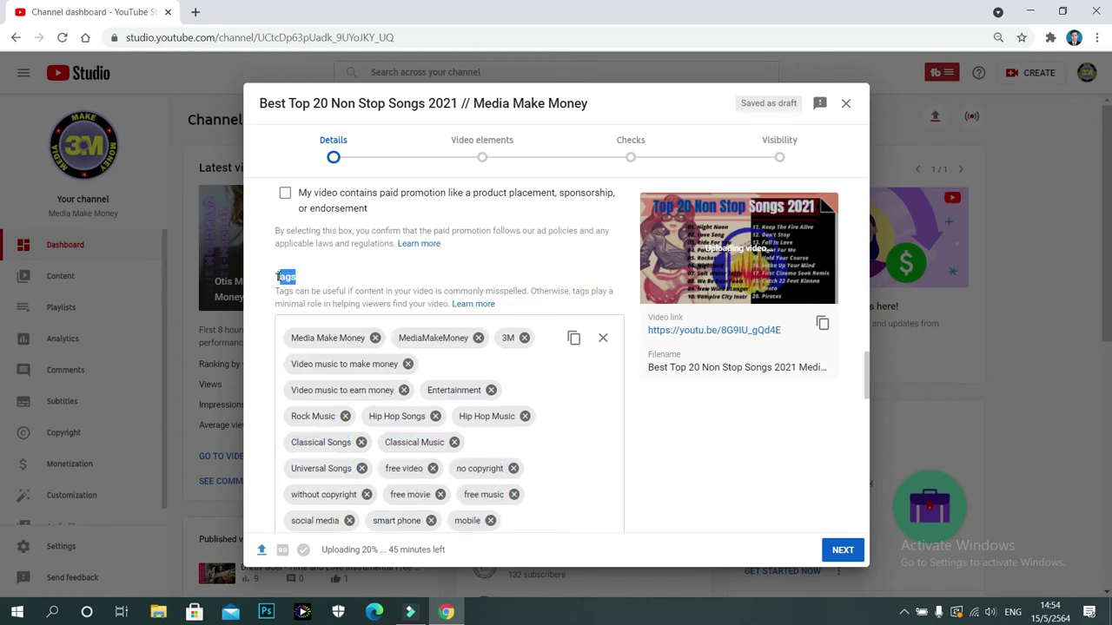
scroll(330, 361, "down", 2)
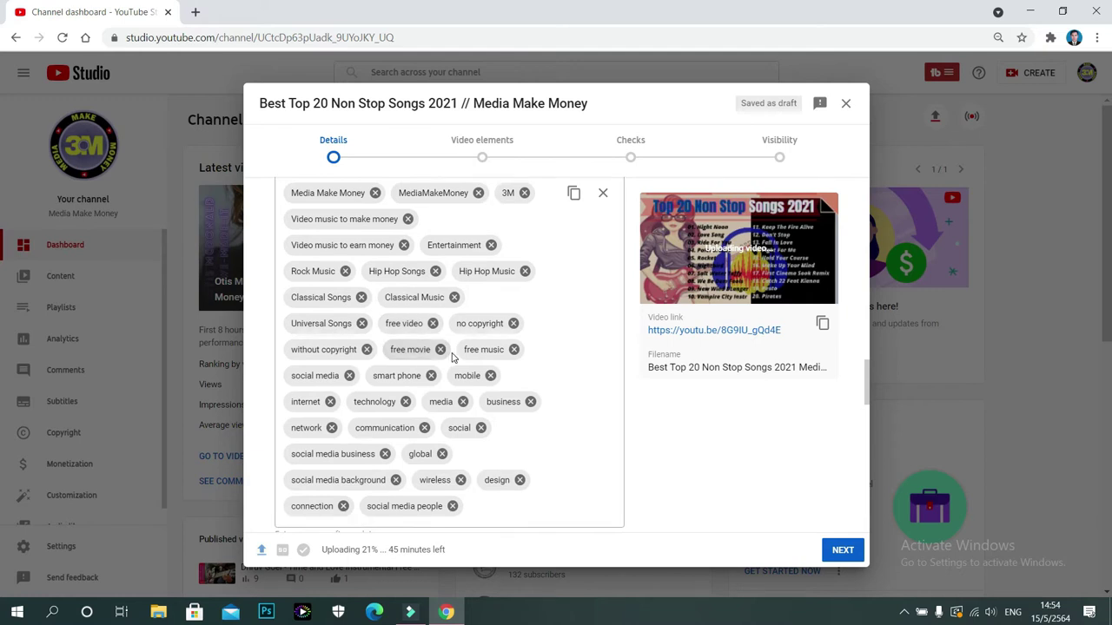
scroll(434, 358, "down", 2)
scroll(425, 363, "up", 1)
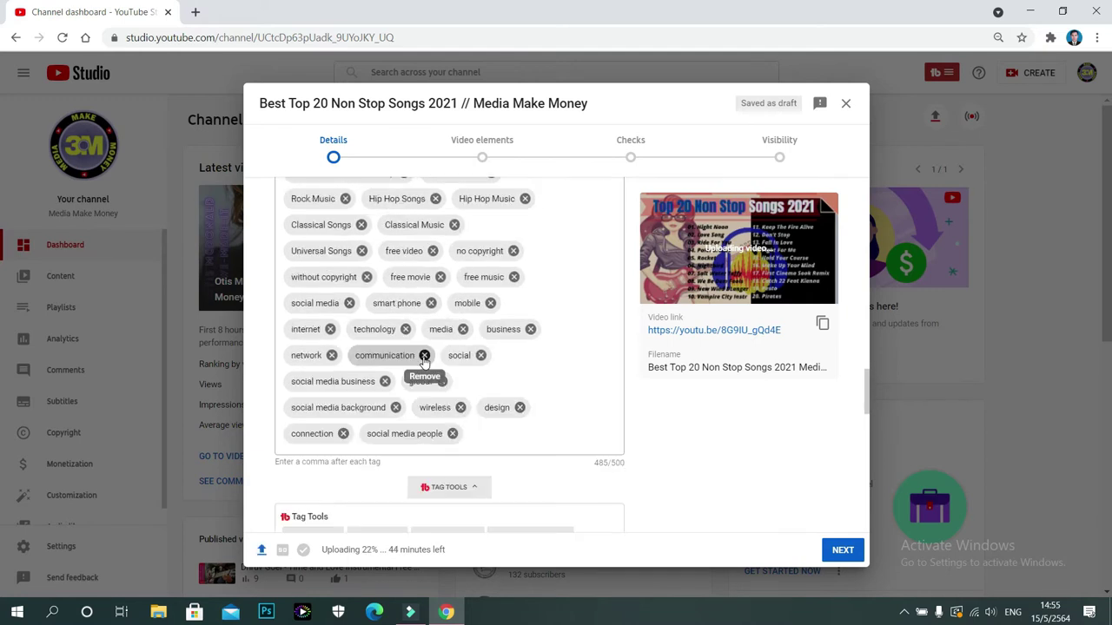
left_click(425, 355)
Step: Add the recommended tags "acoustic songs", "acoustic music" and "acoustic songs 2020" to the video
scroll(399, 377, "down", 5)
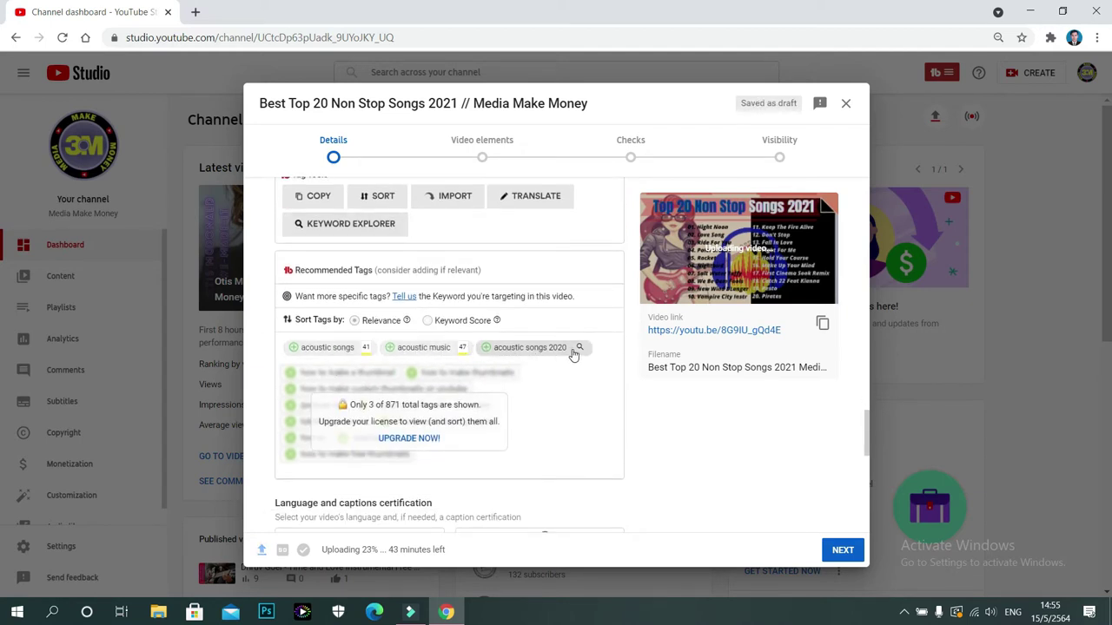
left_click(540, 347)
scroll(565, 348, "up", 3)
scroll(573, 348, "down", 2)
scroll(591, 322, "up", 2)
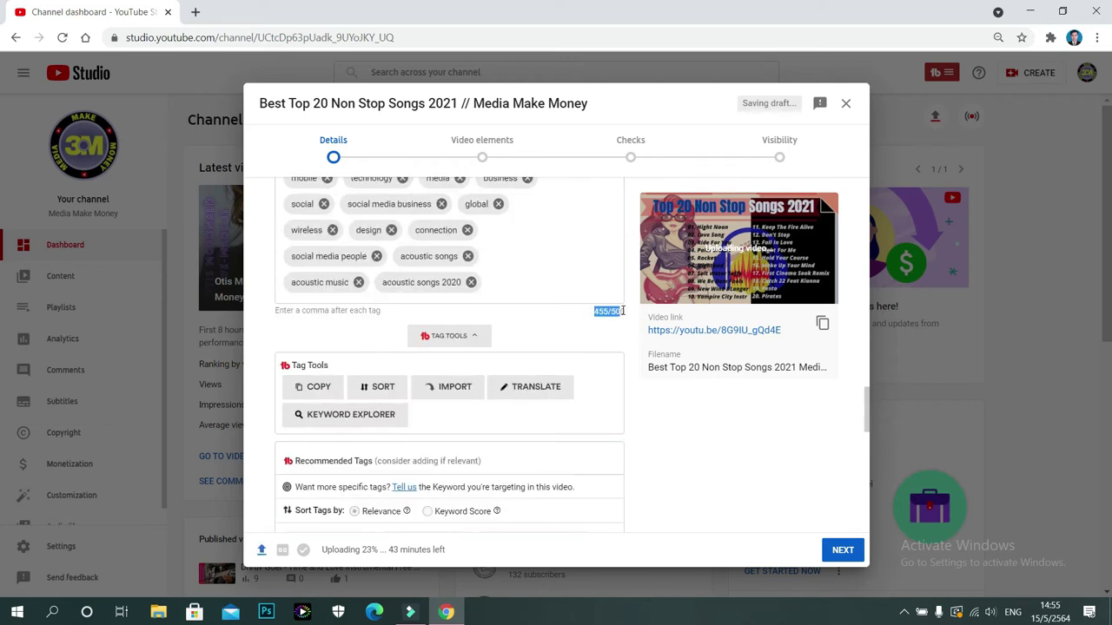
Step: Review the video's title, description, thumbnail, playlists, audience setting and tags from start to end
scroll(467, 251, "up", 10)
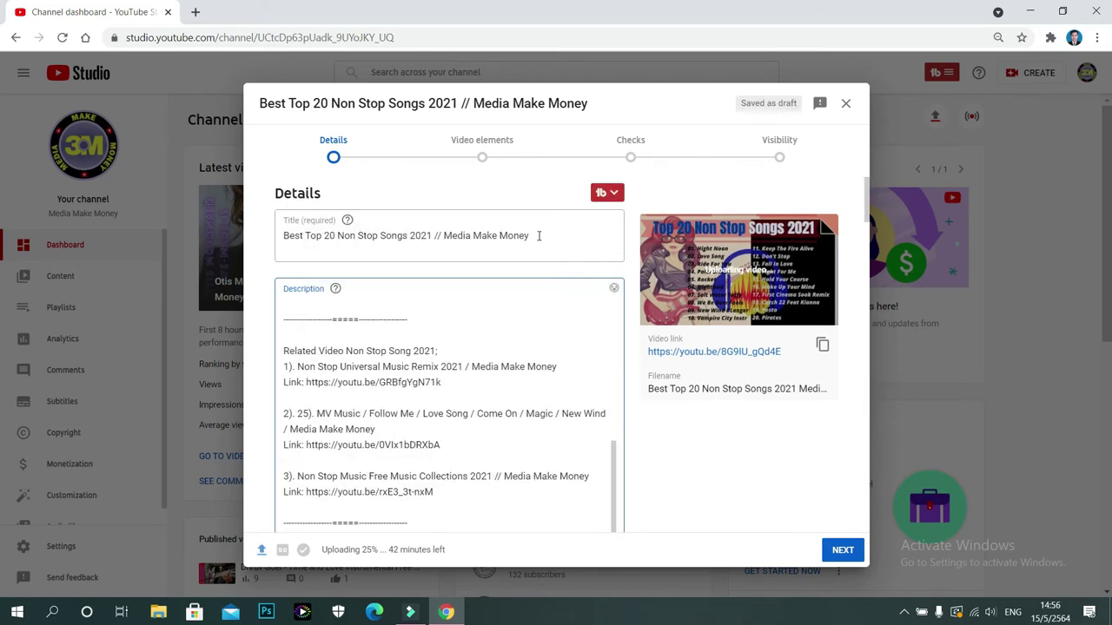
left_click_drag(540, 235, 283, 235)
scroll(321, 287, "up", 5)
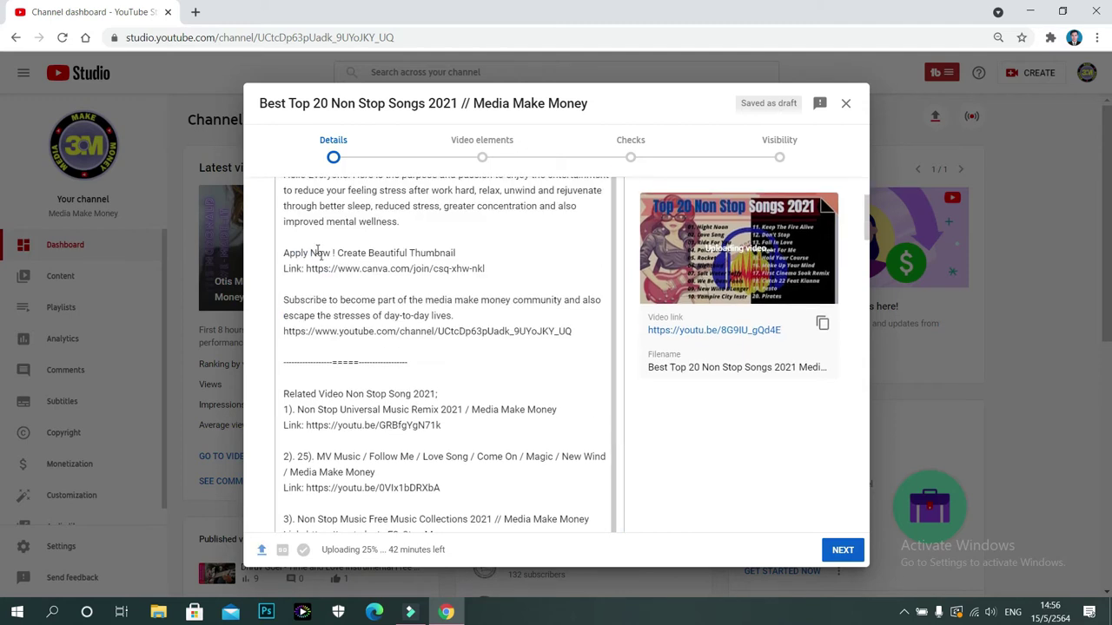
left_click_drag(310, 315, 502, 521)
scroll(362, 278, "down", 5)
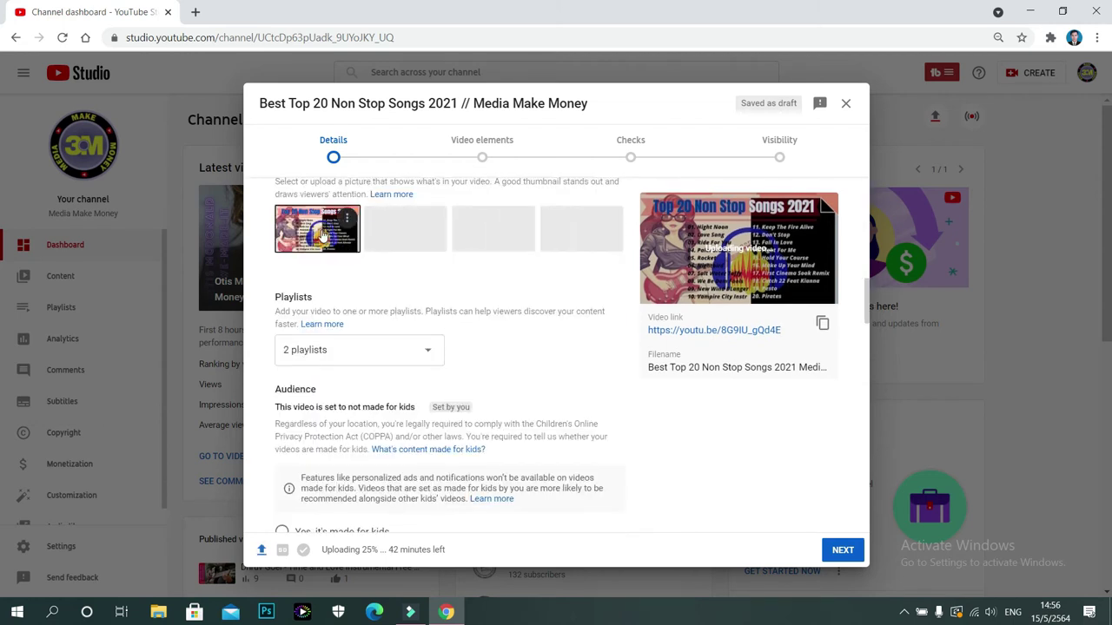
scroll(321, 234, "down", 2)
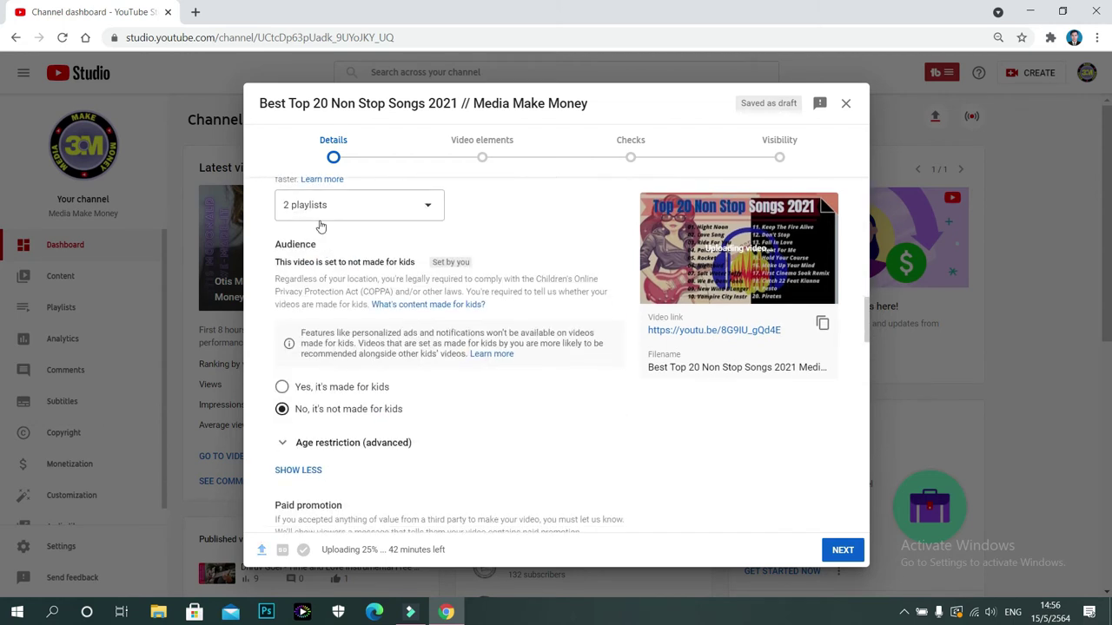
scroll(320, 226, "down", 2)
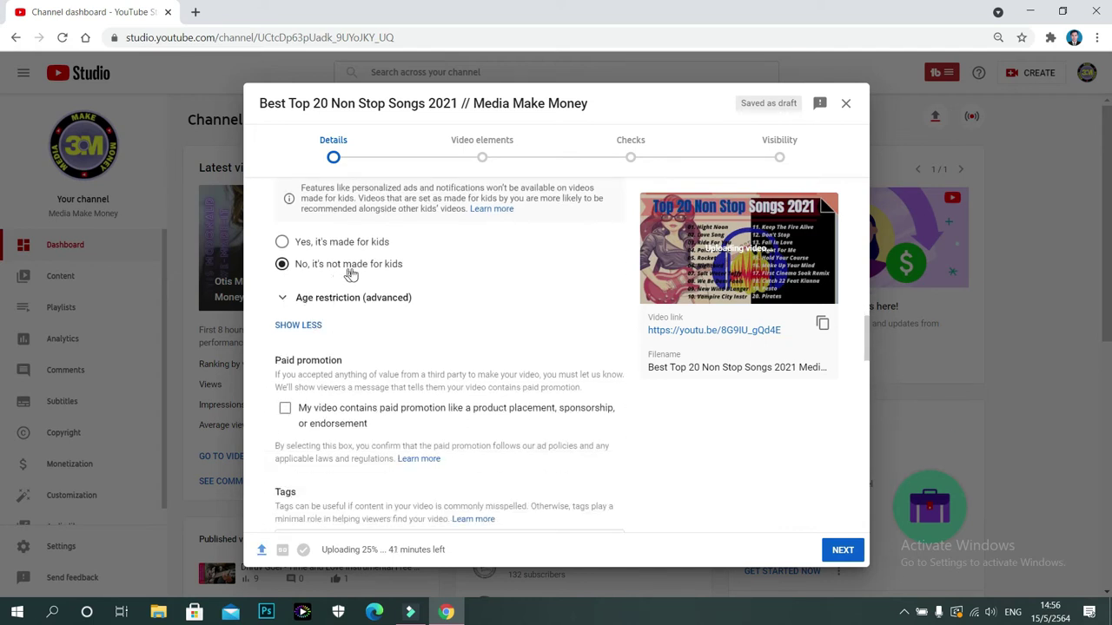
scroll(365, 280, "down", 2)
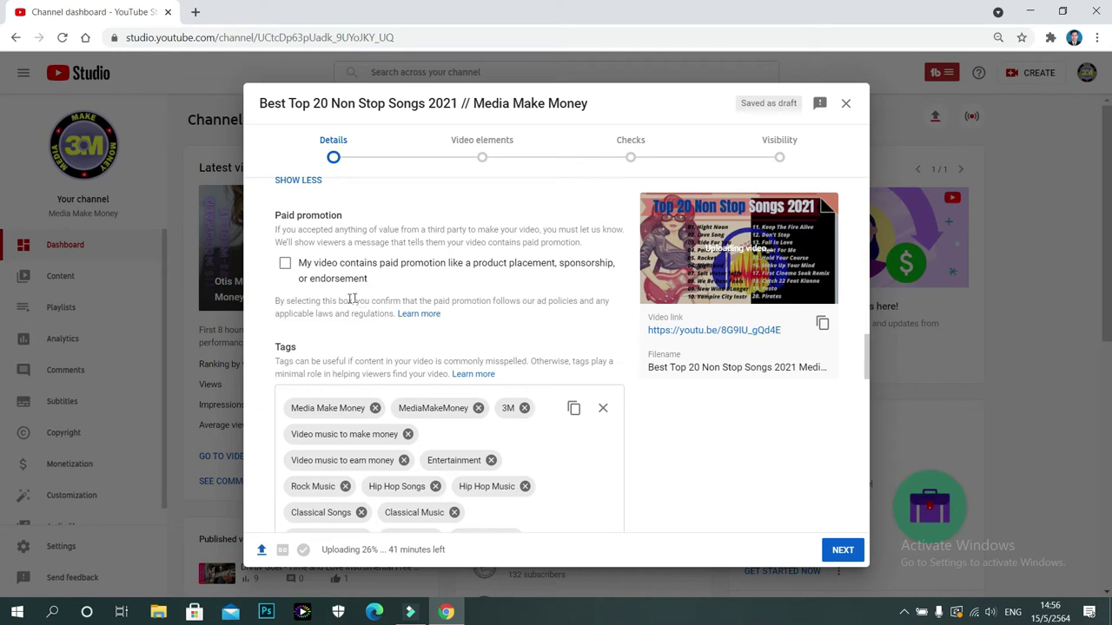
scroll(295, 304, "down", 1)
scroll(295, 343, "down", 3)
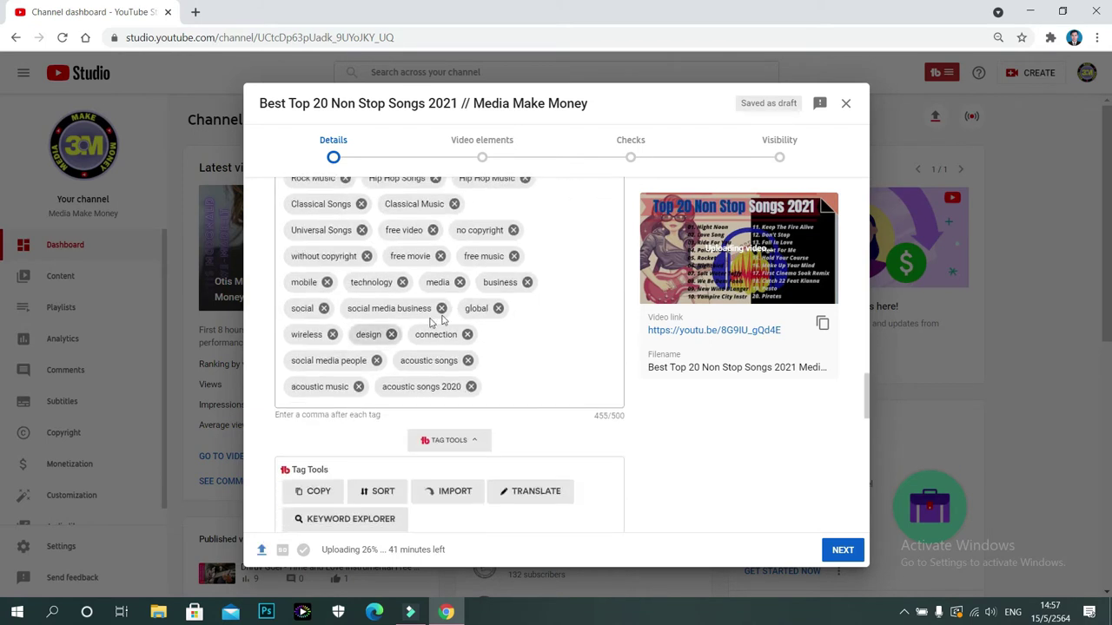
scroll(469, 320, "down", 1)
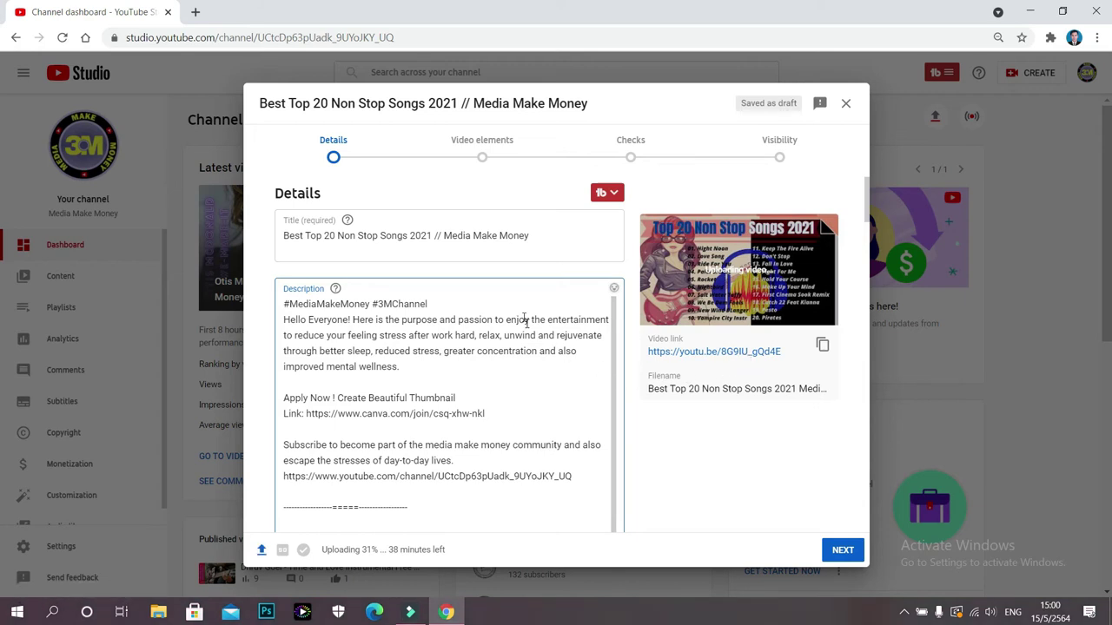
Step: Copy the full video title from the upload form's details
left_click_drag(540, 239, 282, 235)
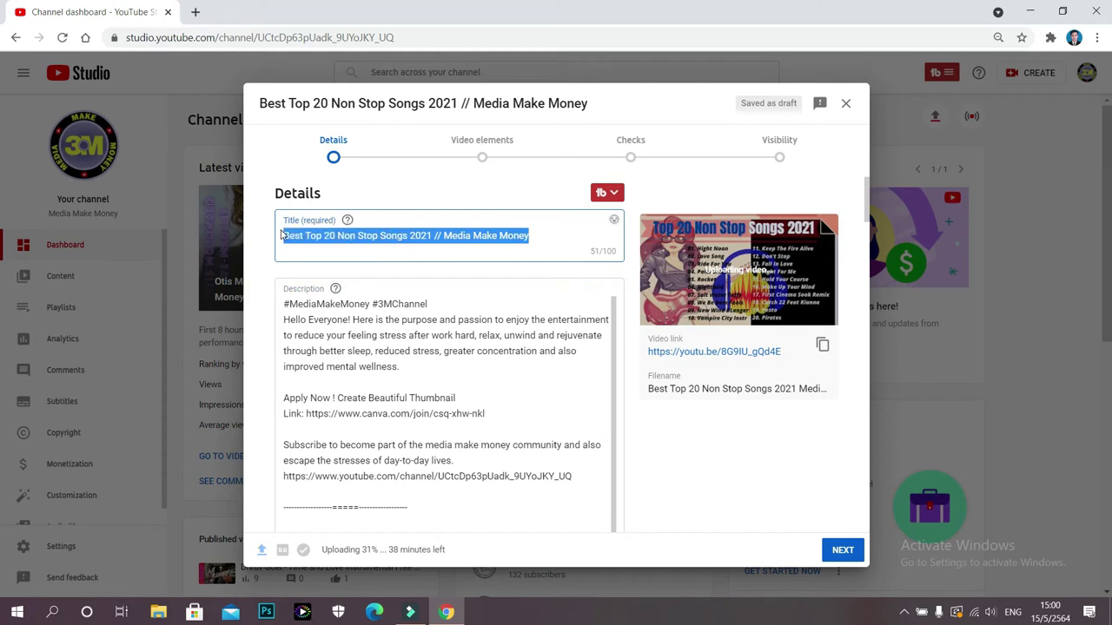
right_click(394, 234)
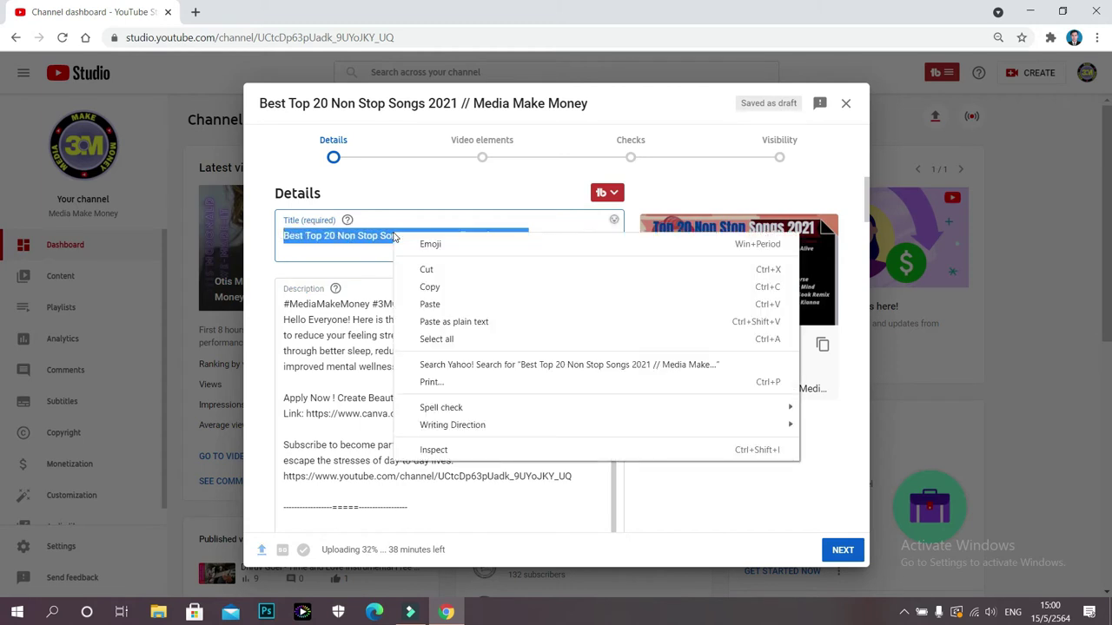
left_click(430, 287)
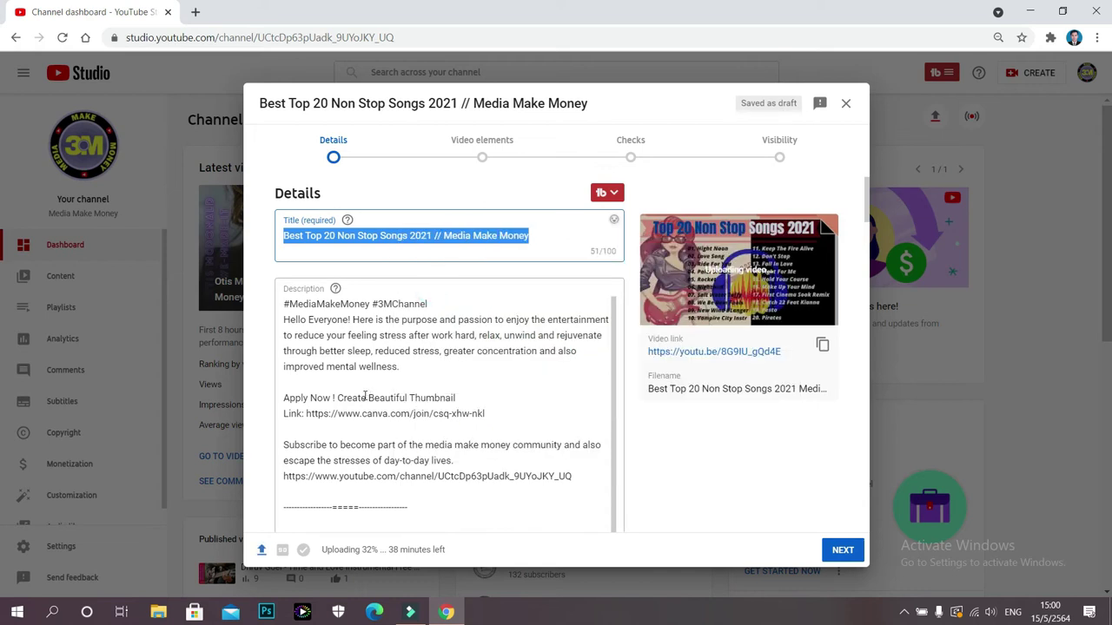
Step: Open the Video Songs Link file in Notepad and add entry "4)." with the copied video title to the end of the Collection Link list
left_click(158, 612)
double_click(163, 547)
left_click(390, 473)
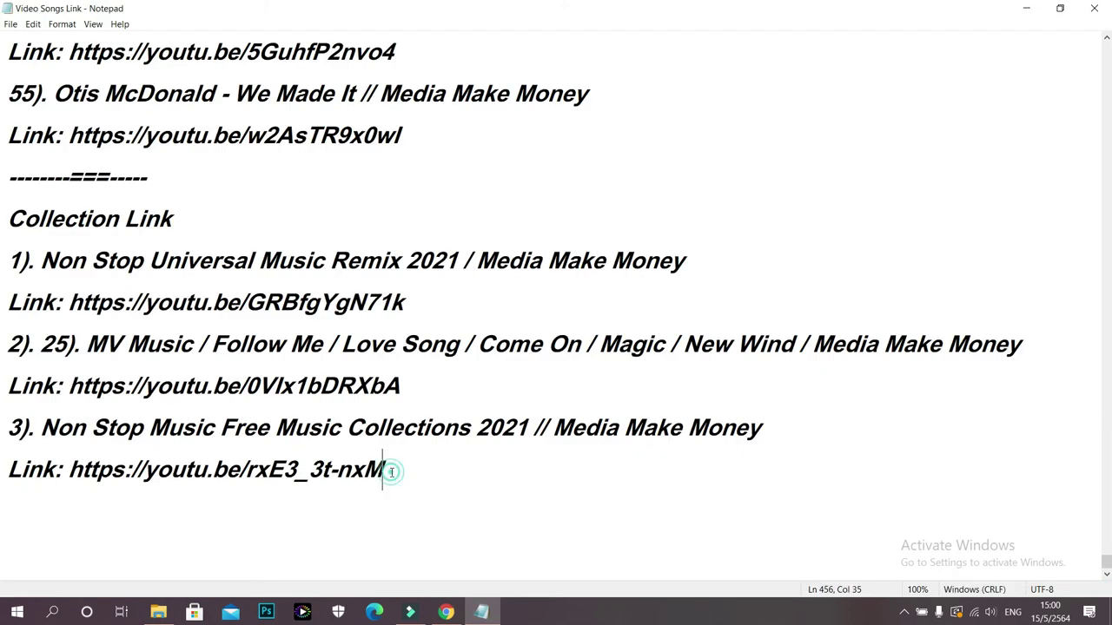
key("Return")
type("4).")
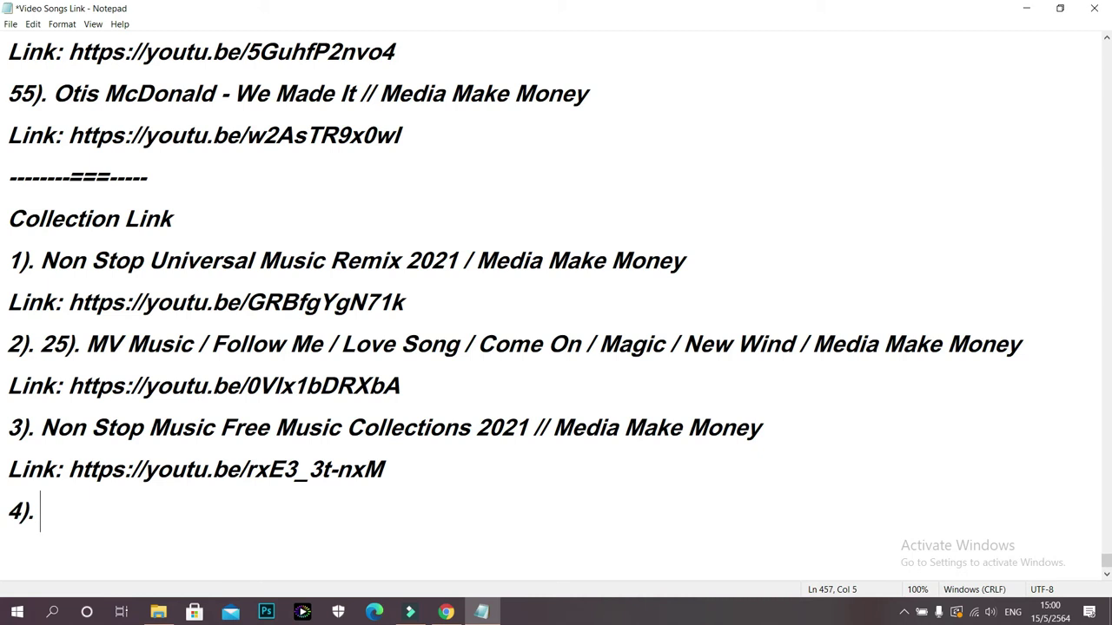
key("ctrl+v")
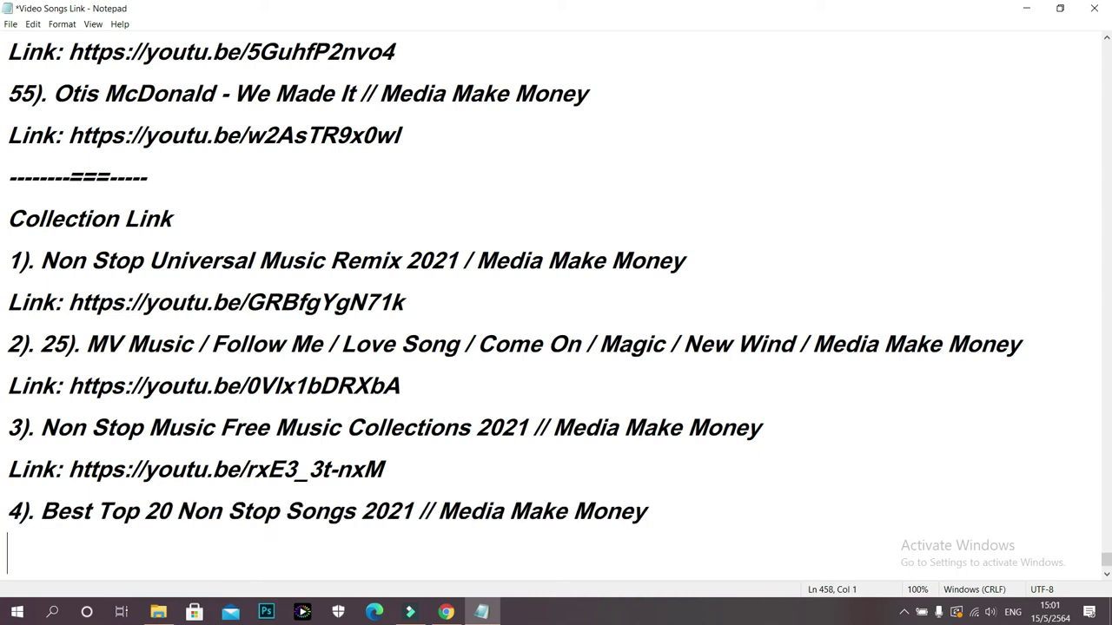
Step: Add a "Link:" line under entry 4 with the video link copied from the upload form, and save the file
type("Link:")
left_click(447, 613)
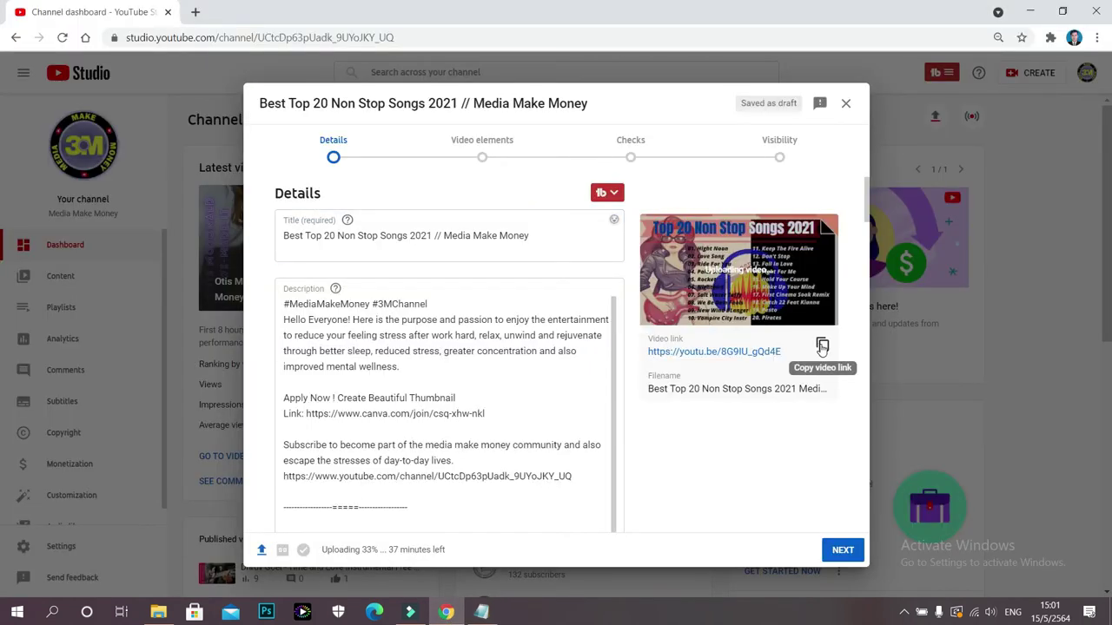
left_click(821, 346)
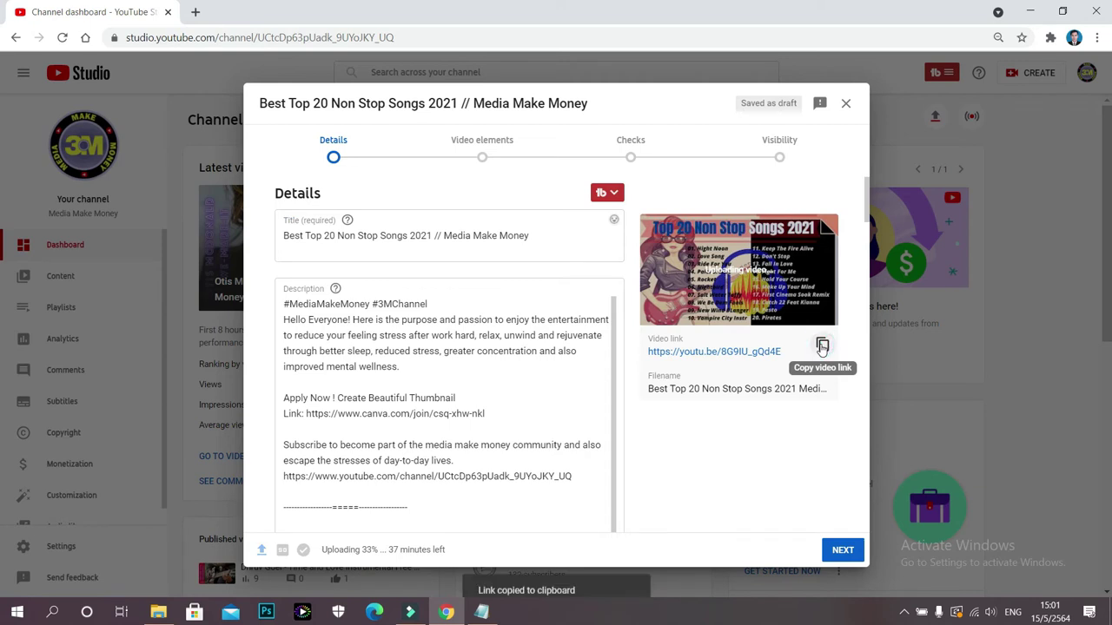
left_click(482, 613)
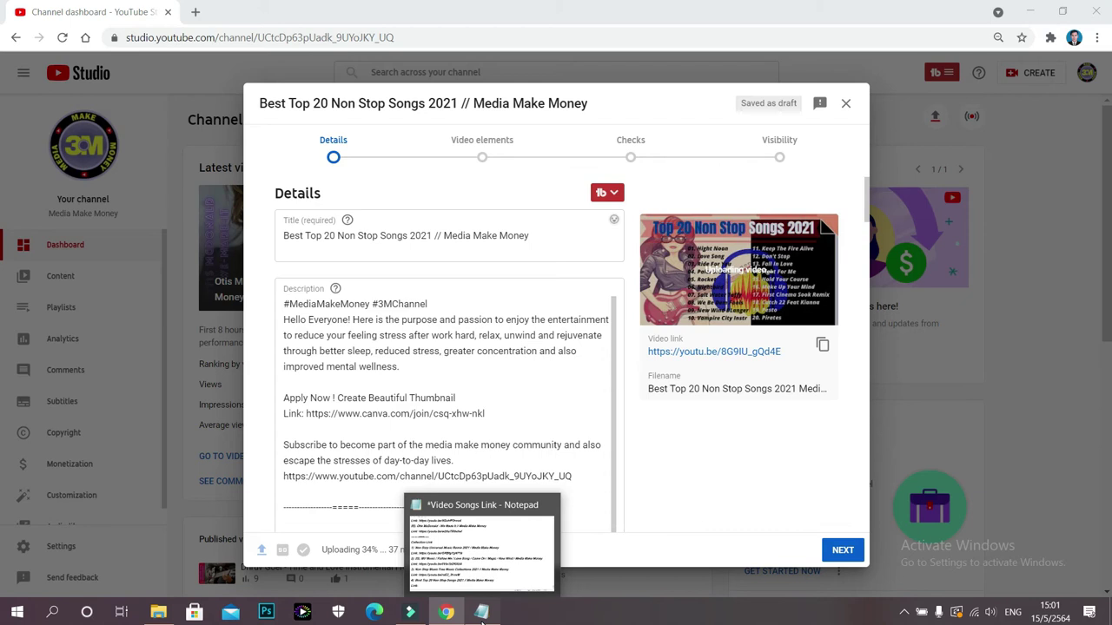
left_click(482, 613)
right_click(76, 365)
left_click(104, 414)
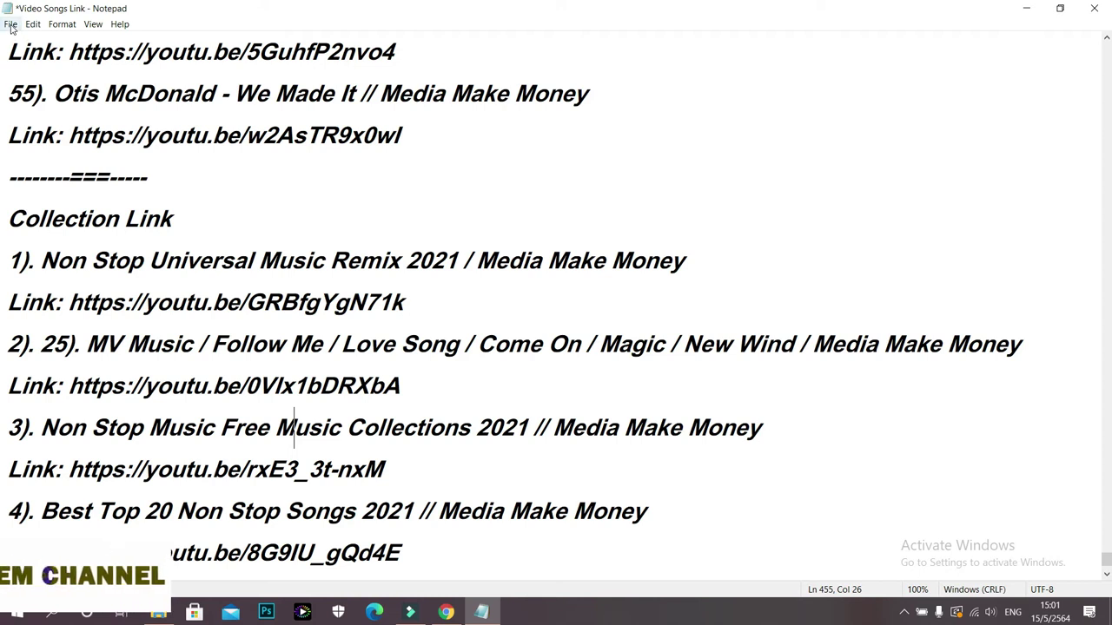
left_click(10, 25)
left_click(30, 81)
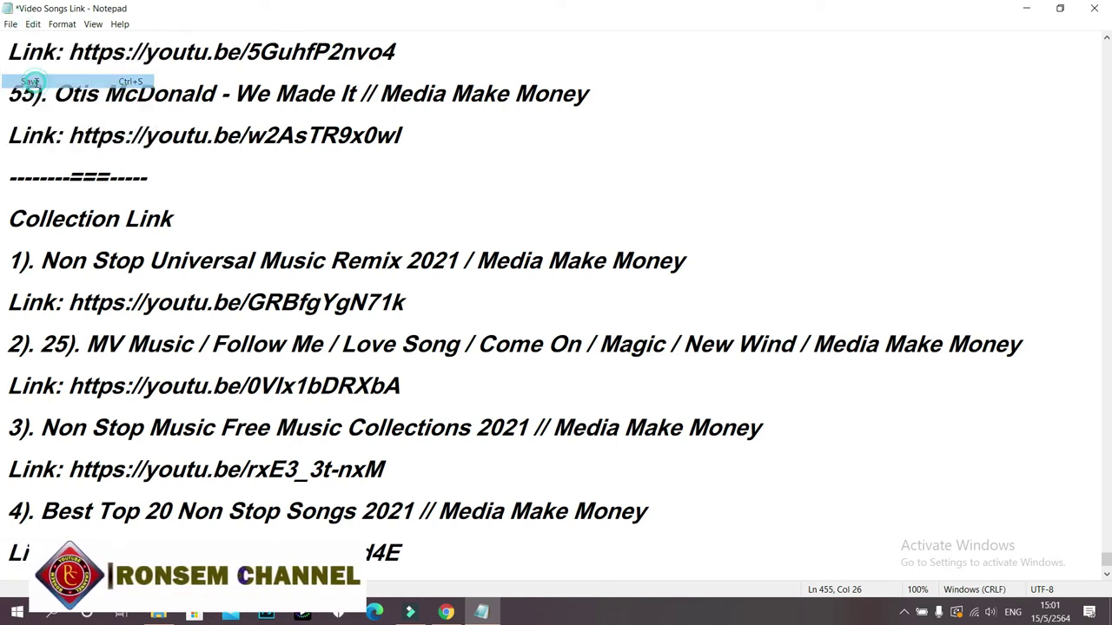
key("alt+Tab")
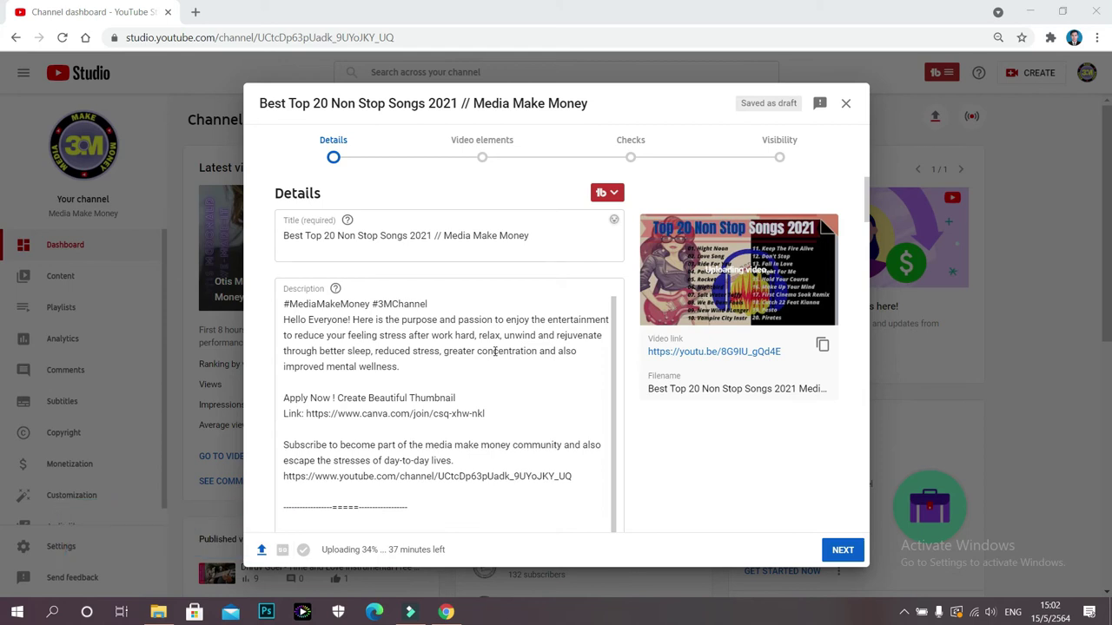
Step: Proceed to the video elements and add an end screen imported from the latest video, saving it
left_click_drag(455, 550, 322, 559)
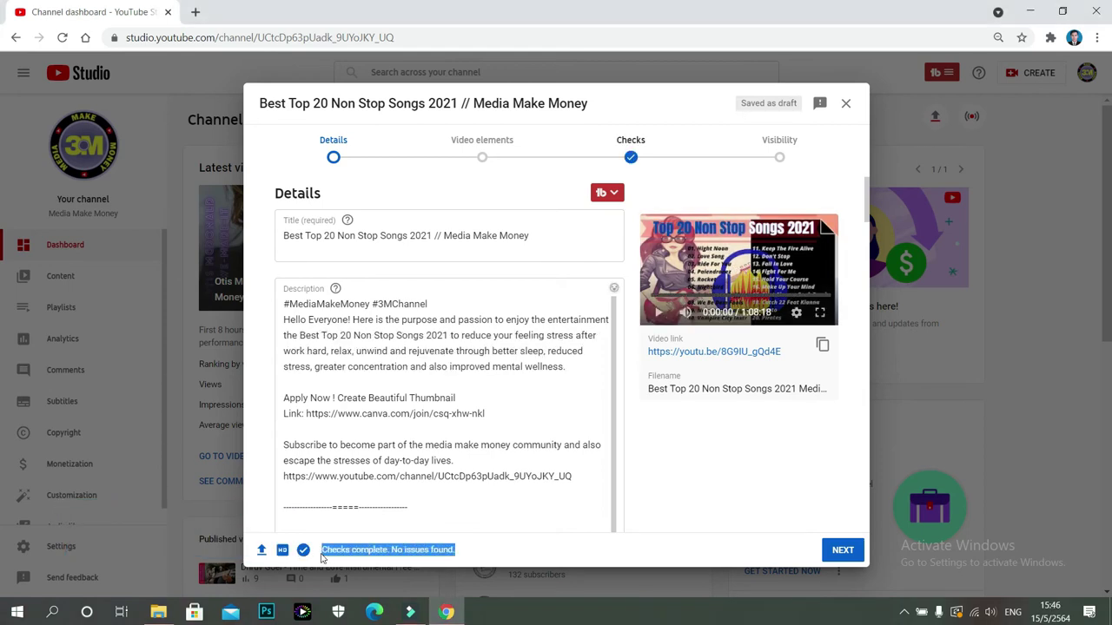
left_click(724, 482)
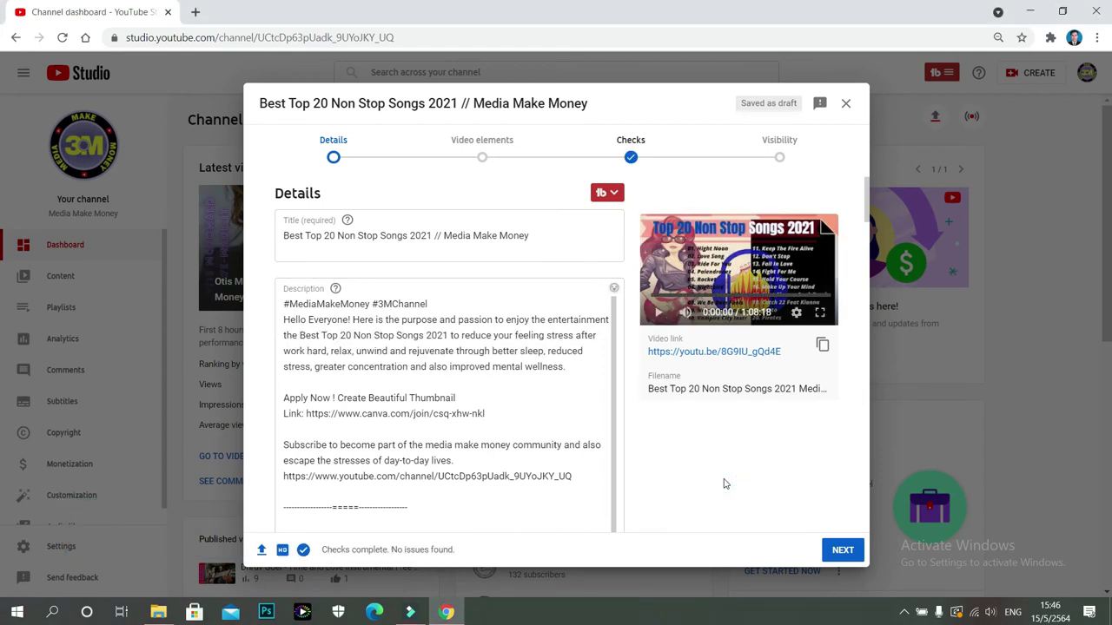
left_click(842, 552)
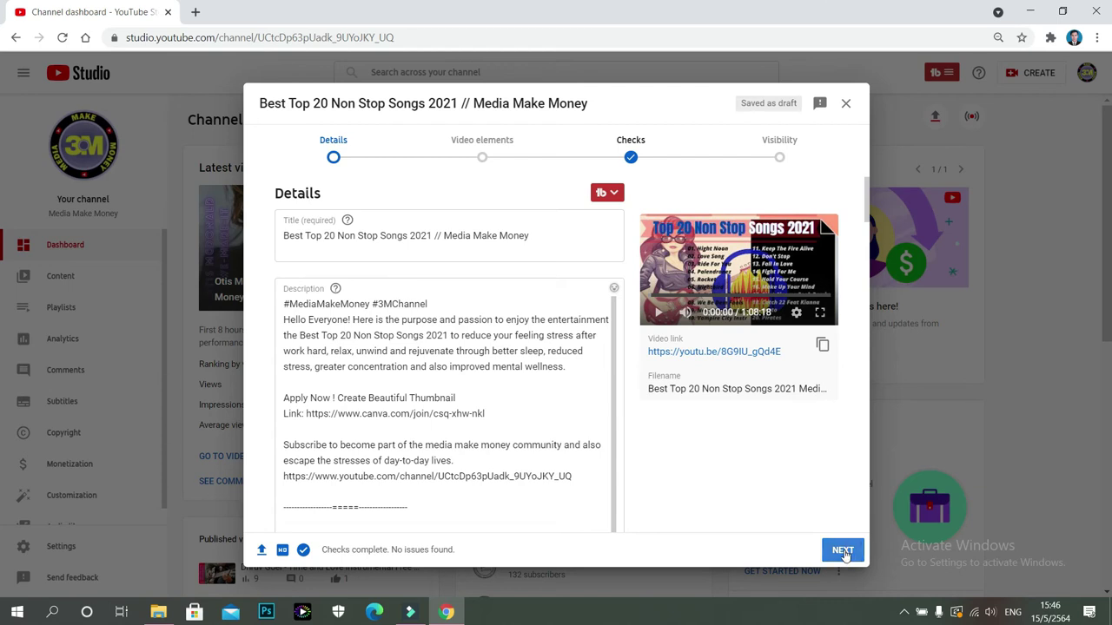
left_click(814, 329)
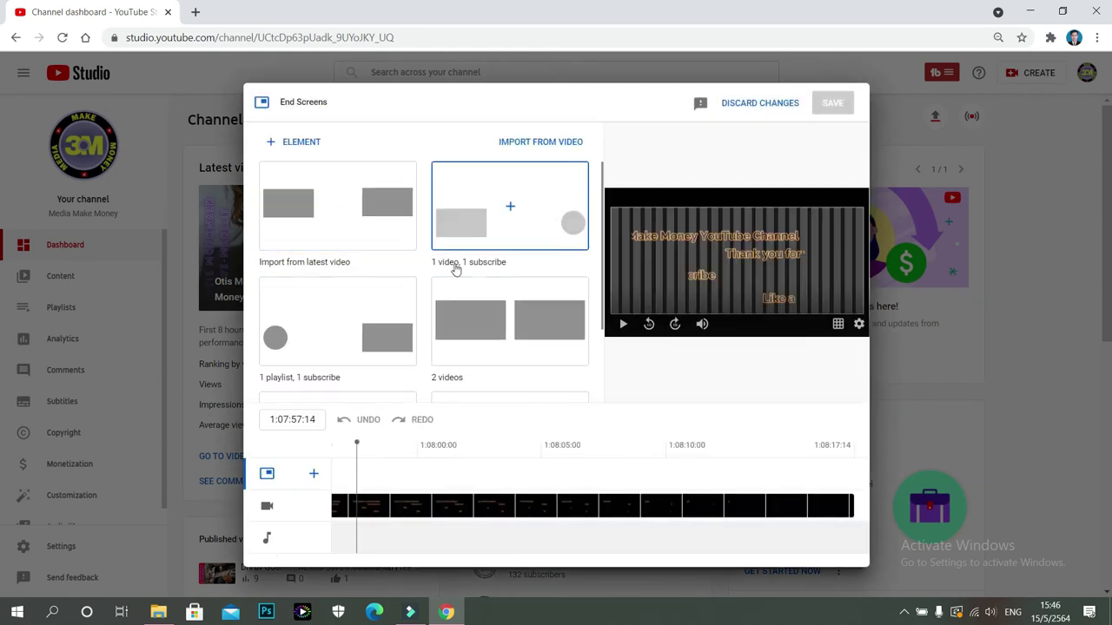
left_click(389, 213)
left_click(832, 102)
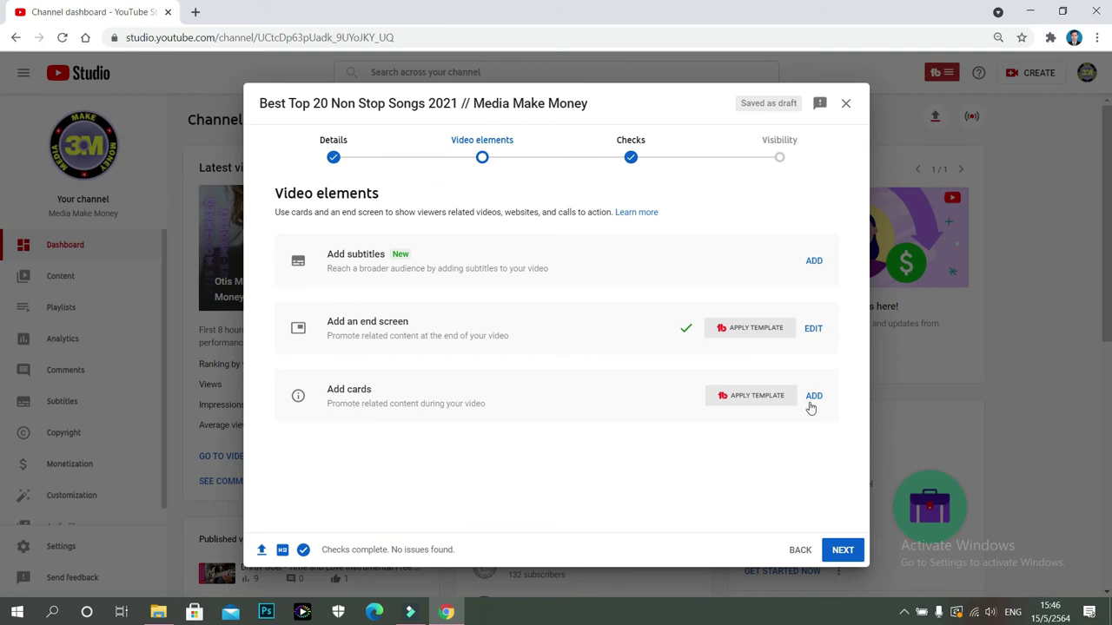
Step: Add five video cards at about 8:05, 20:07, 33:02, 45:47 and 58:05 of the video, and save them
left_click(813, 396)
left_click(305, 176)
left_click(333, 217)
left_click(495, 445)
left_click(280, 142)
left_click(591, 444)
left_click(279, 143)
left_click(679, 445)
left_click(280, 142)
left_click(777, 445)
left_click(279, 143)
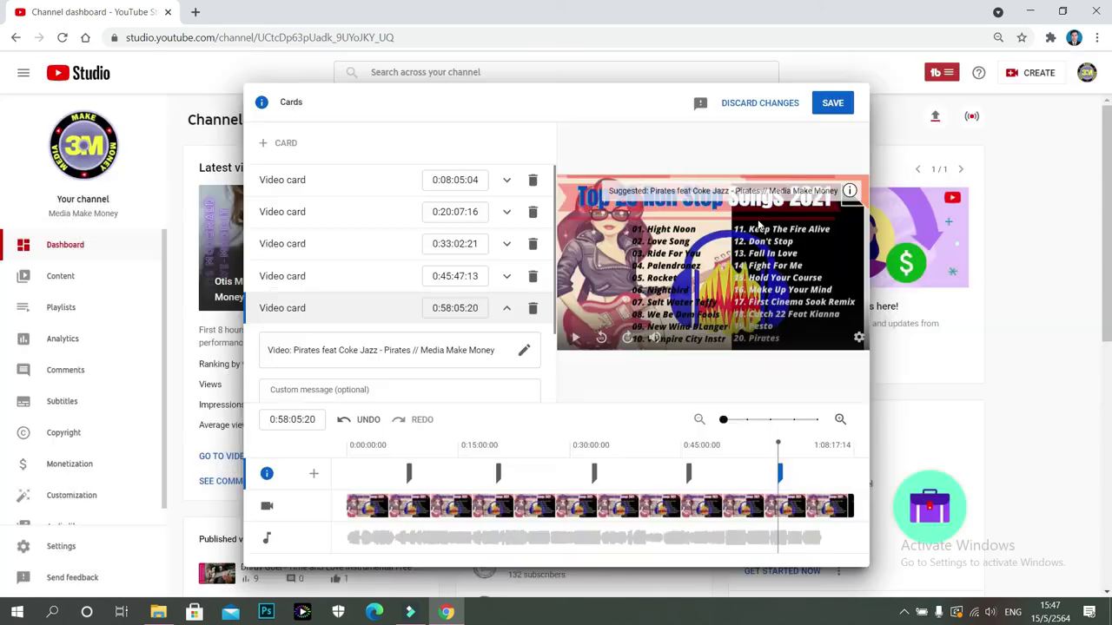
left_click(839, 106)
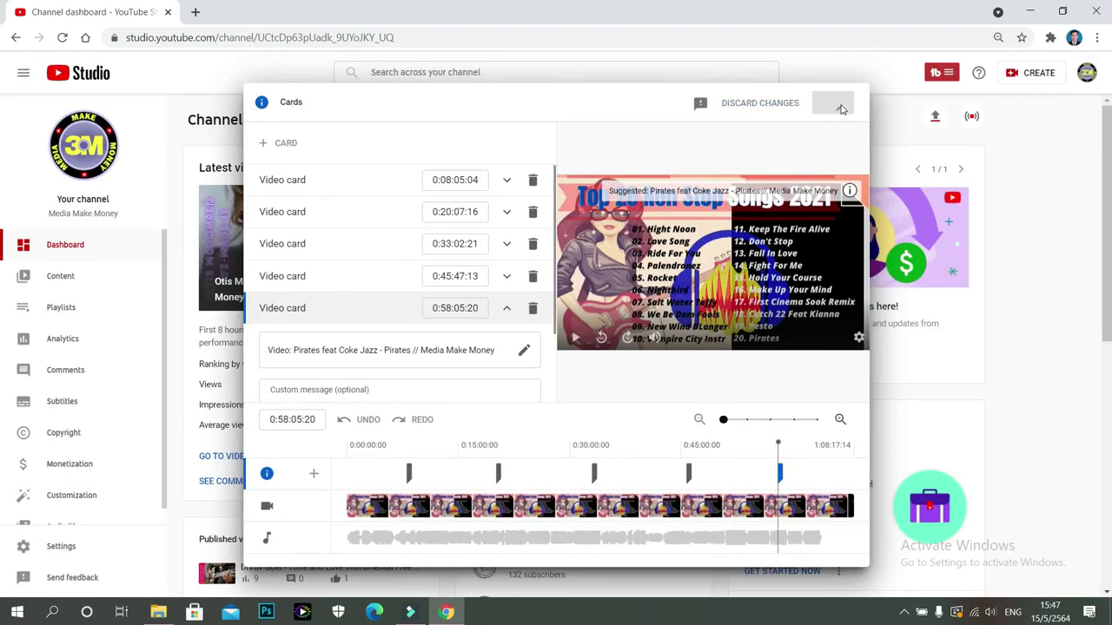
Step: Advance to the visibility settings and publish the video as Public
left_click(836, 549)
left_click(836, 550)
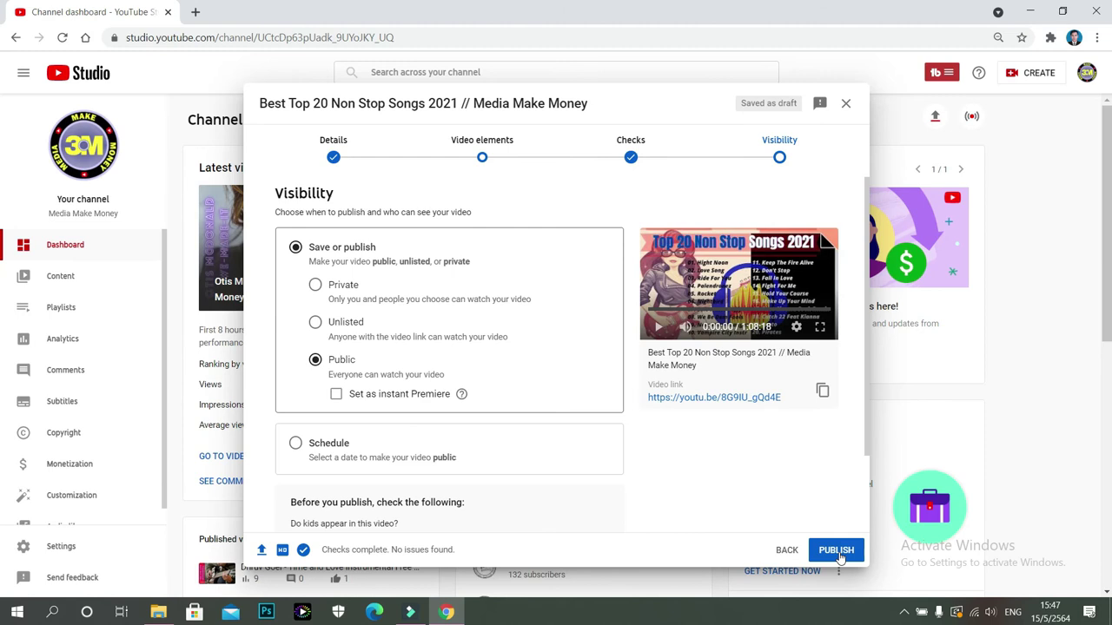
left_click(837, 551)
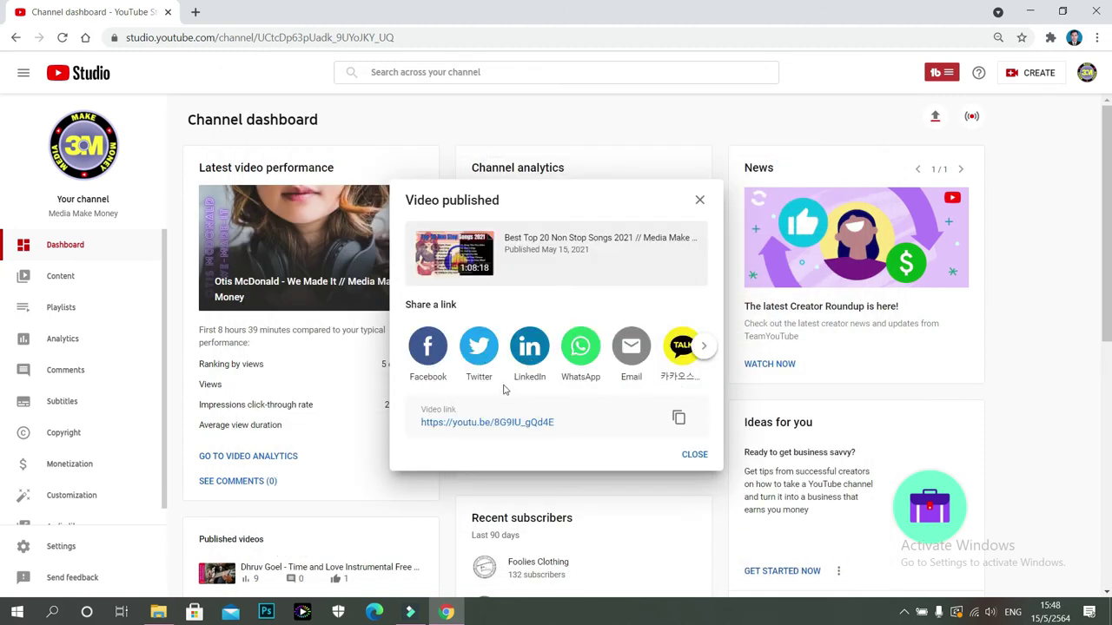
Step: Share the published video to the Facebook News Feed with a short Khmer caption, and close the published-video dialog
left_click(427, 348)
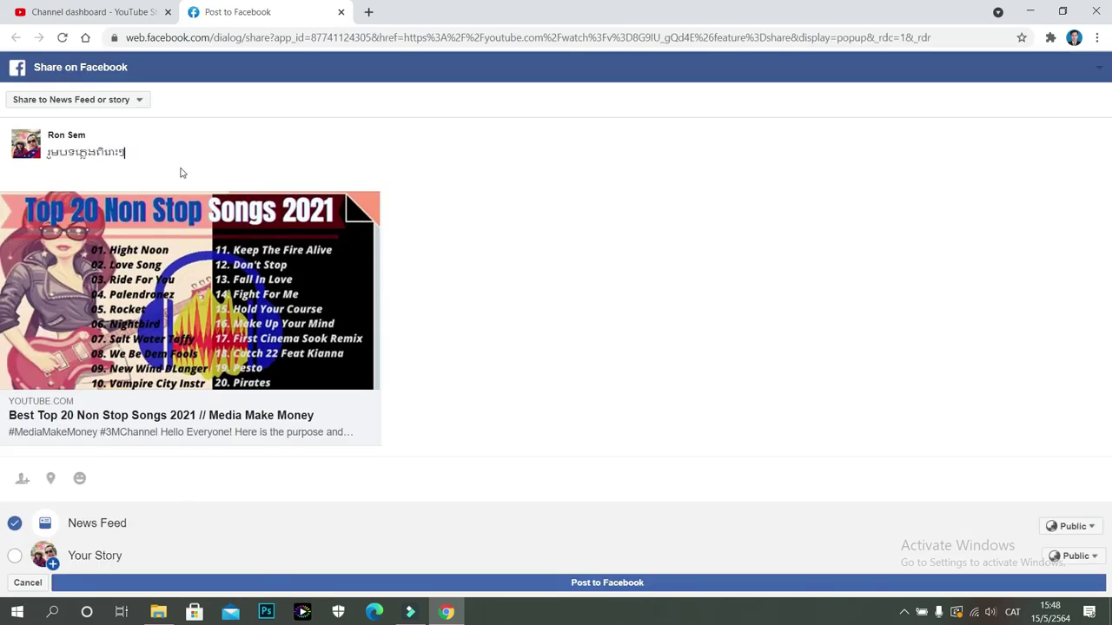
left_click(600, 582)
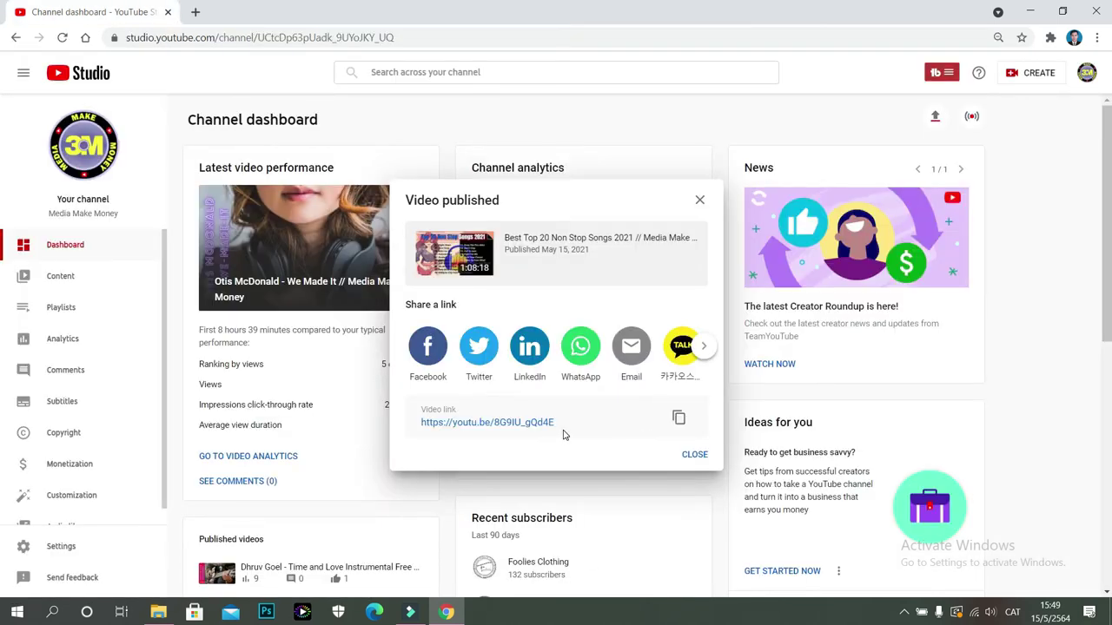
left_click(690, 455)
Step: Check the uploads in the channel content and look through the Media Make Money channel's home page on YouTube
left_click(58, 275)
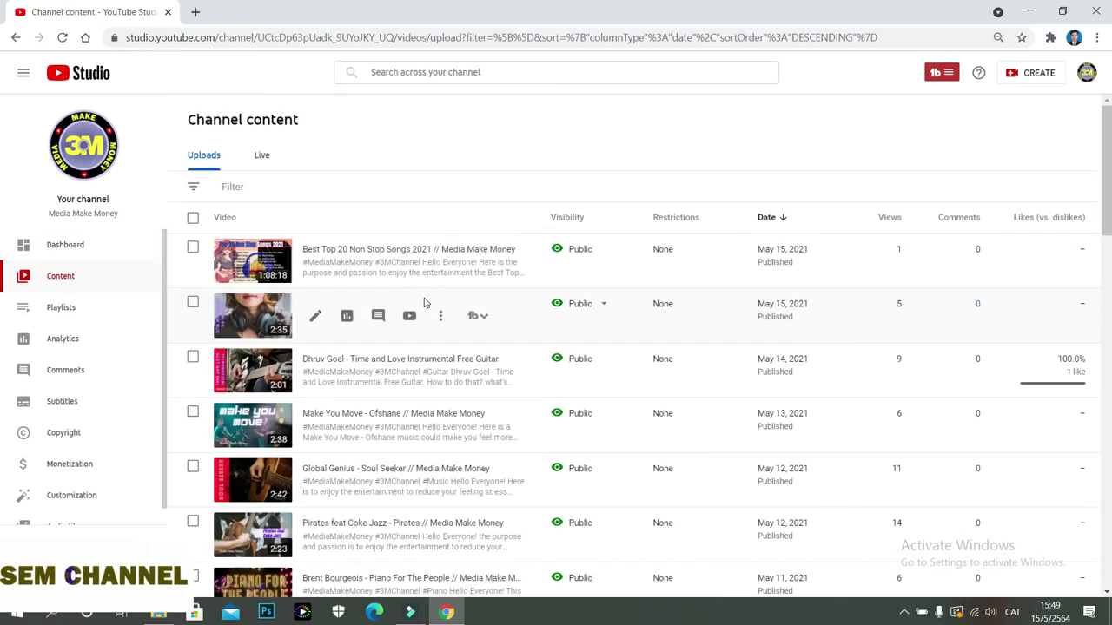
left_click(1085, 72)
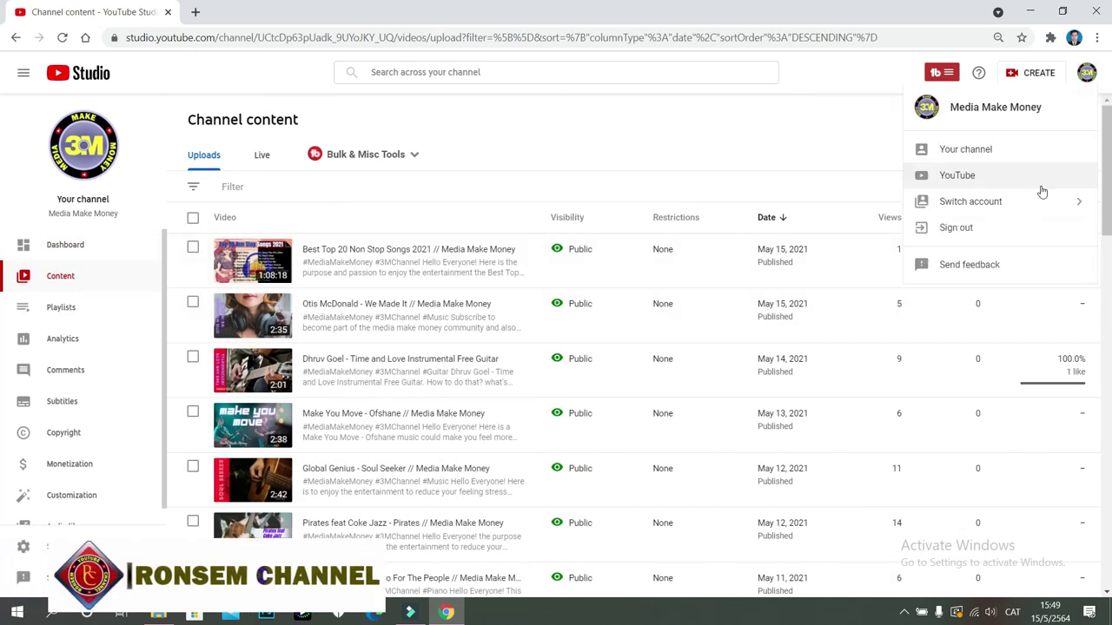
left_click(971, 149)
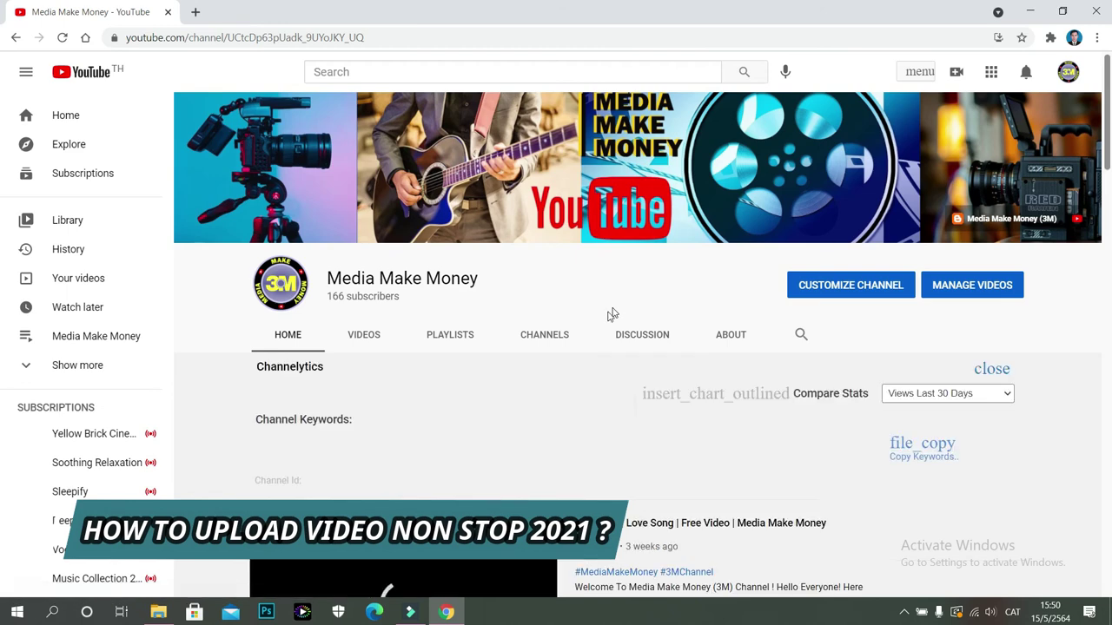
scroll(497, 376, "down", 2)
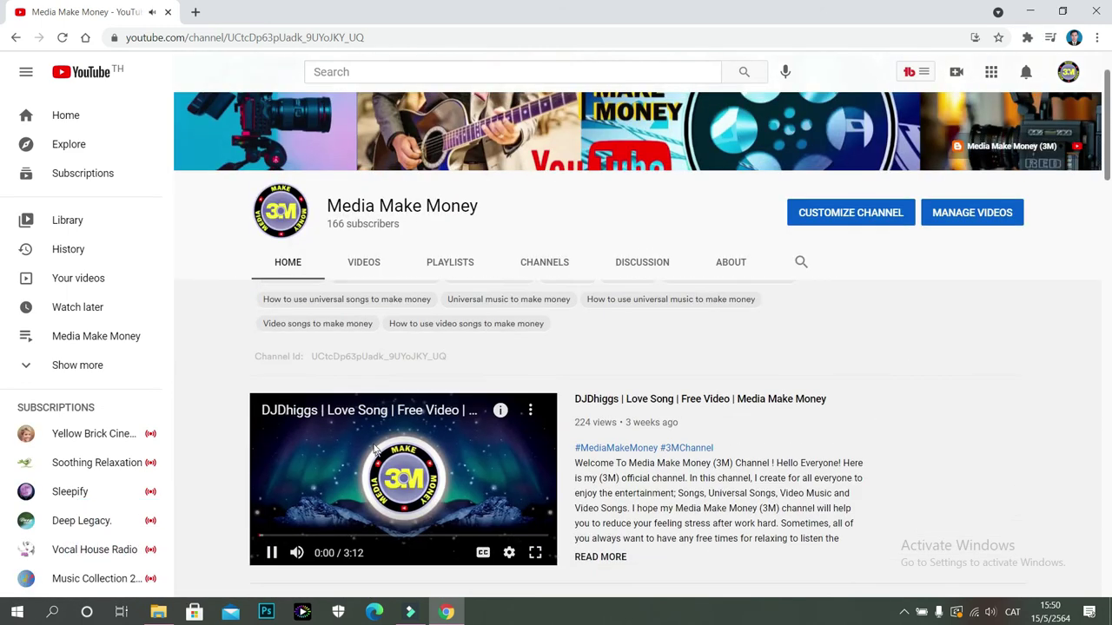
scroll(330, 464, "down", 2)
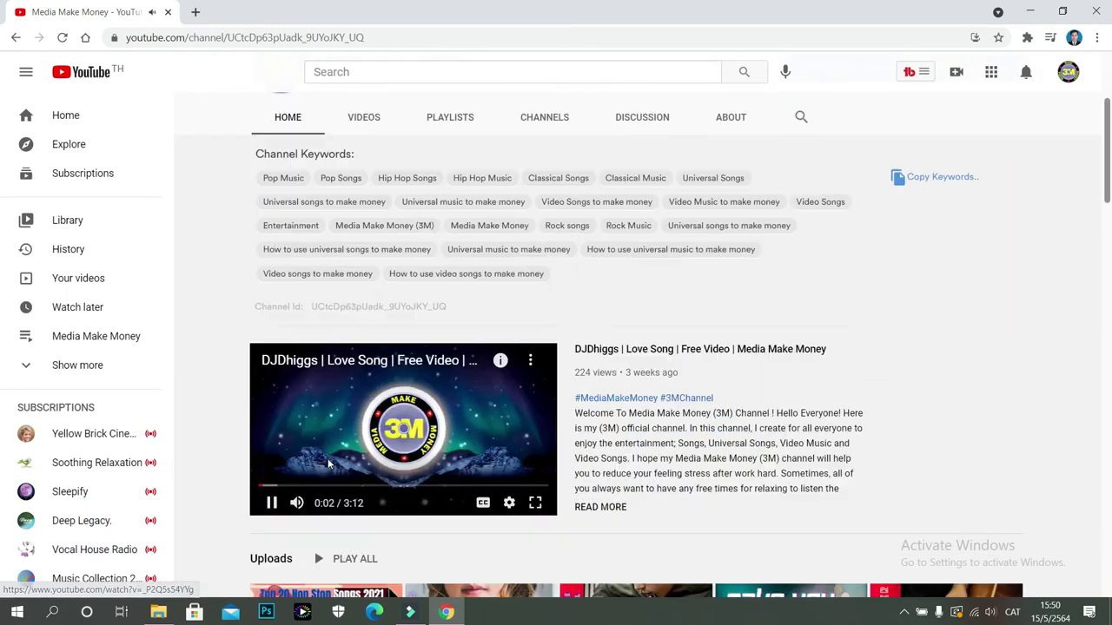
scroll(548, 307, "up", 5)
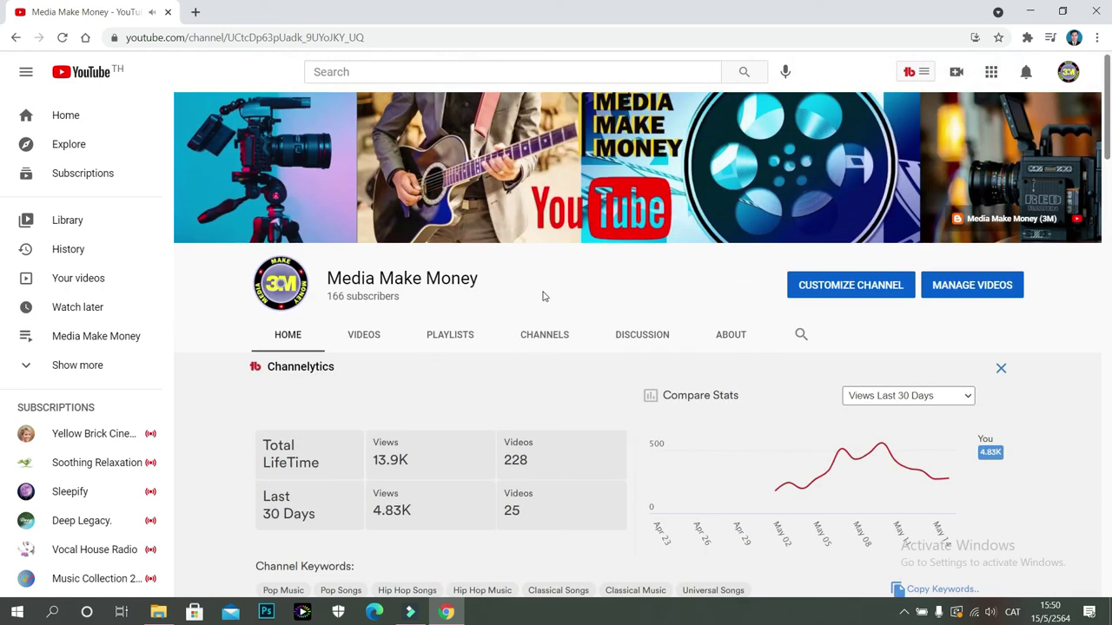
scroll(492, 302, "down", 3)
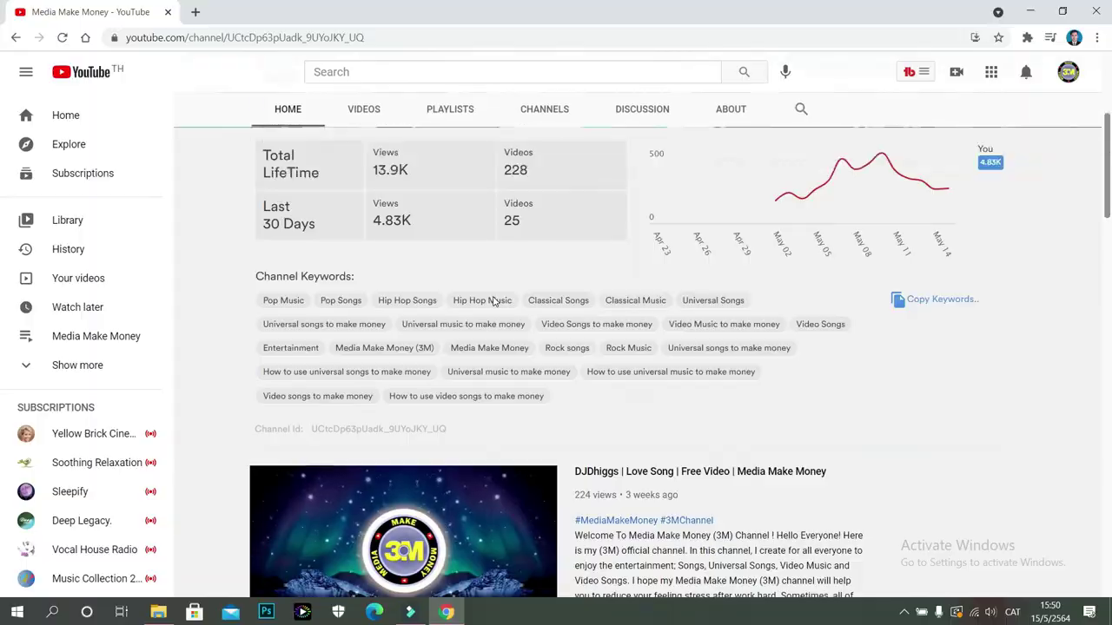